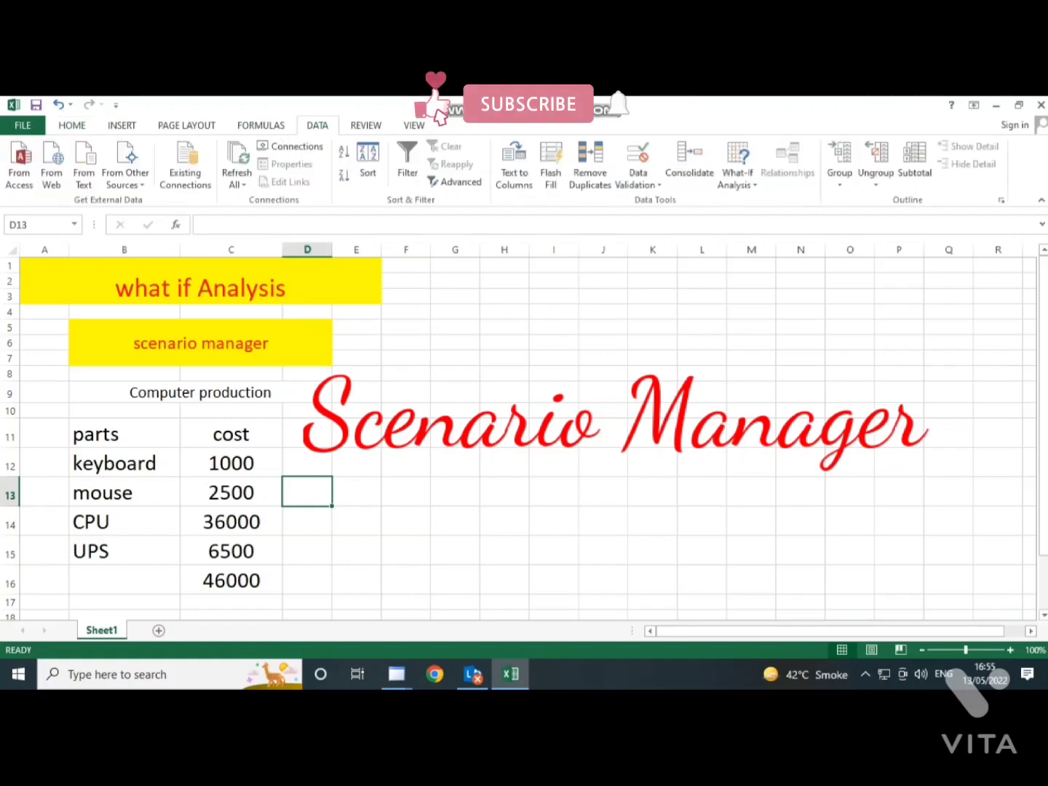
# - Make the parts and cost headers and the total cost in C16 bold
pyautogui.click(737, 163)
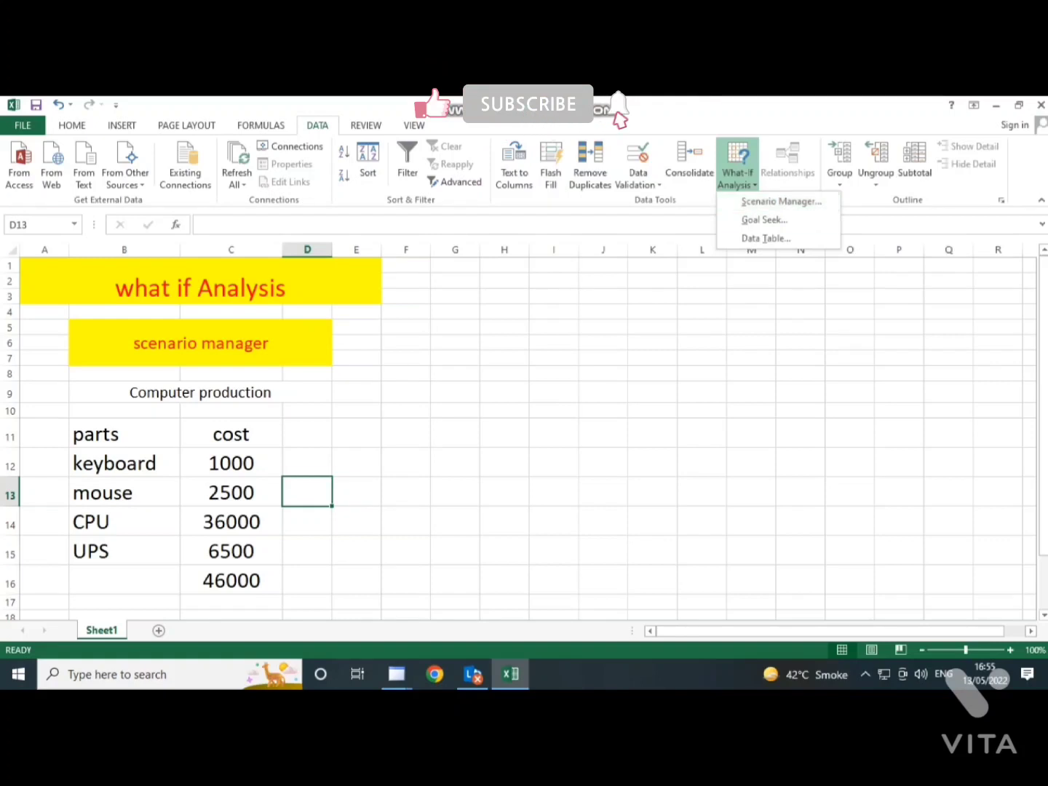
pyautogui.click(73, 125)
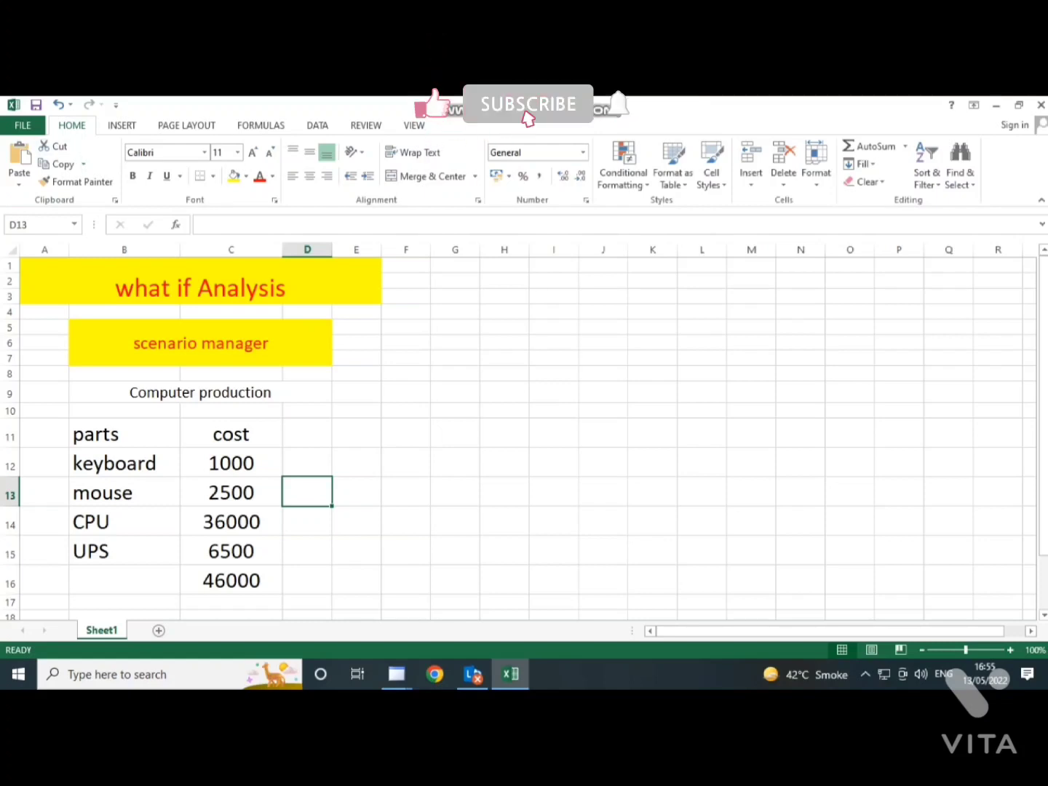
pyautogui.moveTo(124, 434); pyautogui.dragTo(231, 434)
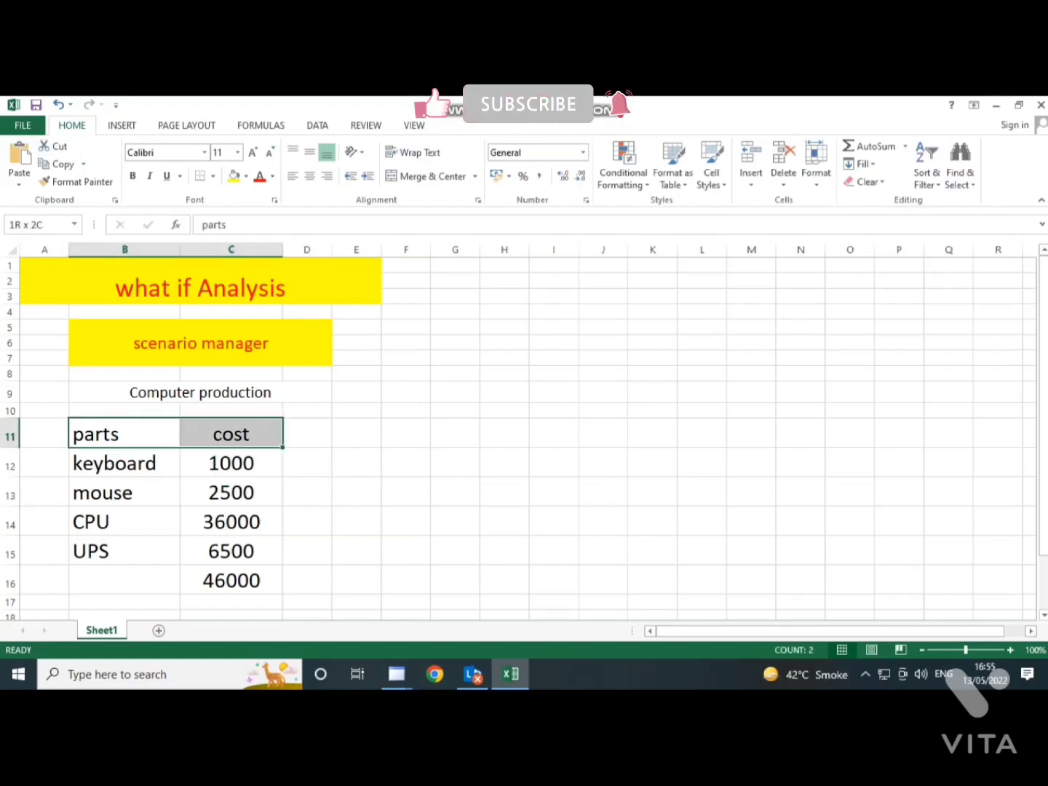
pyautogui.click(132, 175)
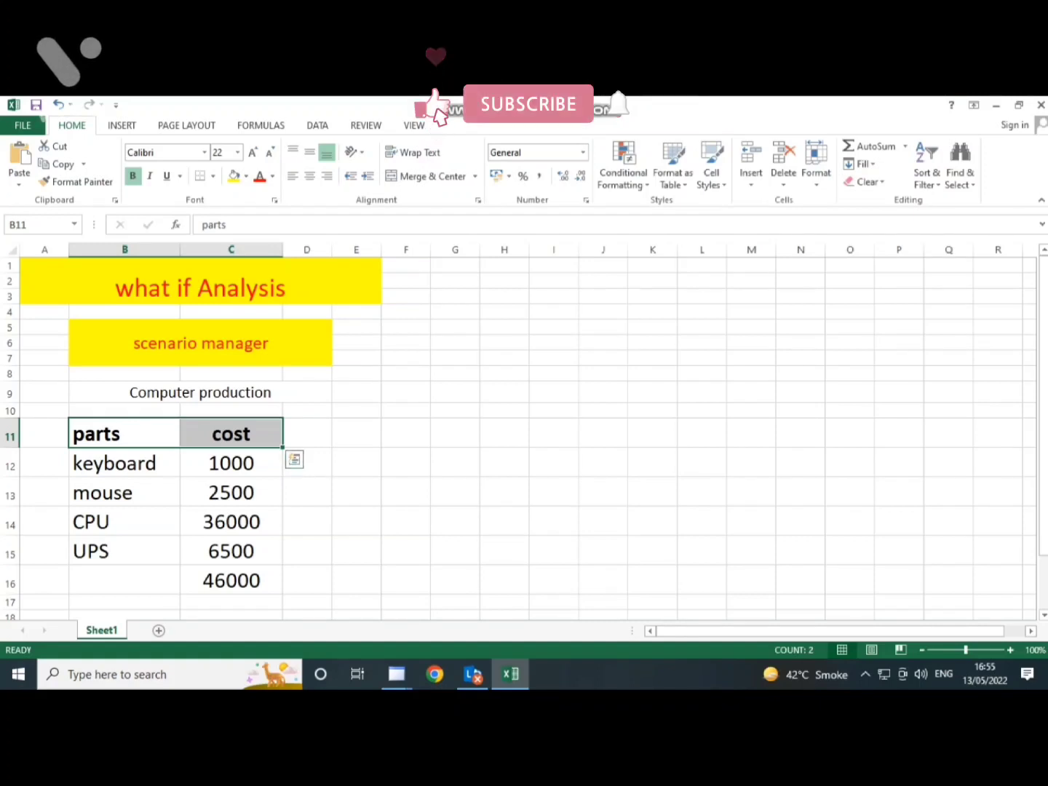
pyautogui.click(230, 580)
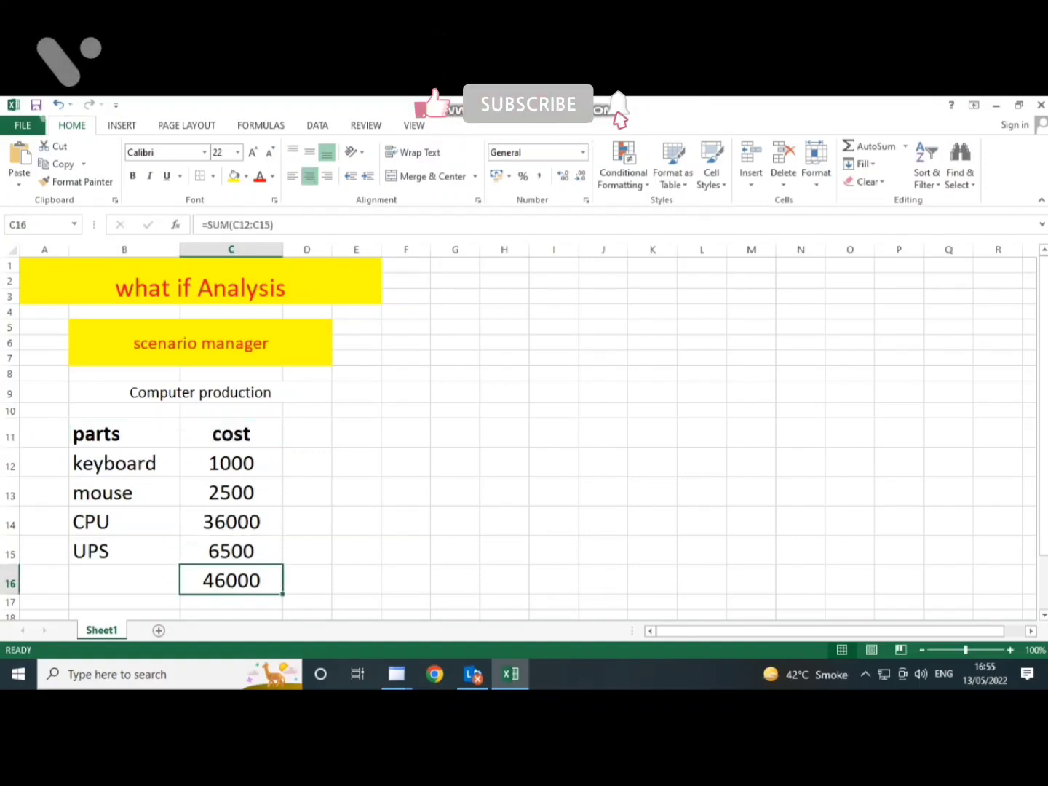
pyautogui.click(133, 176)
pyautogui.click(356, 393)
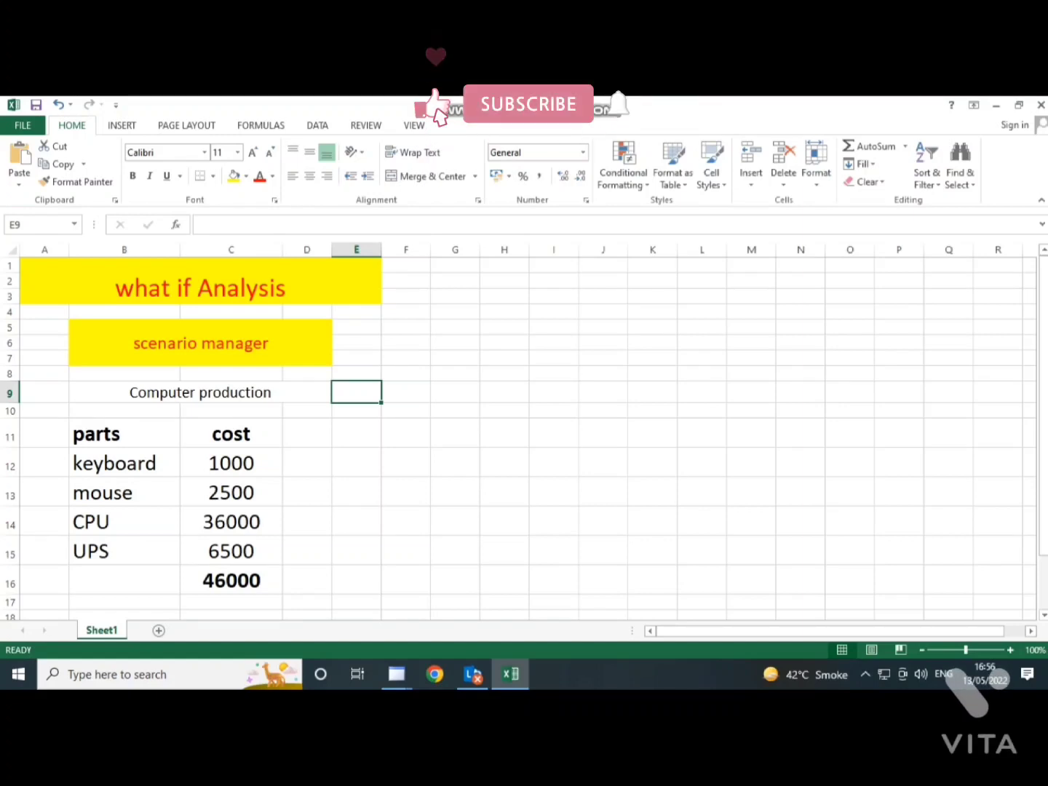
# - Add a what-if scenario named LOWEST in the Scenario Manager with C12:C15 as the changing cells
pyautogui.click(230, 580)
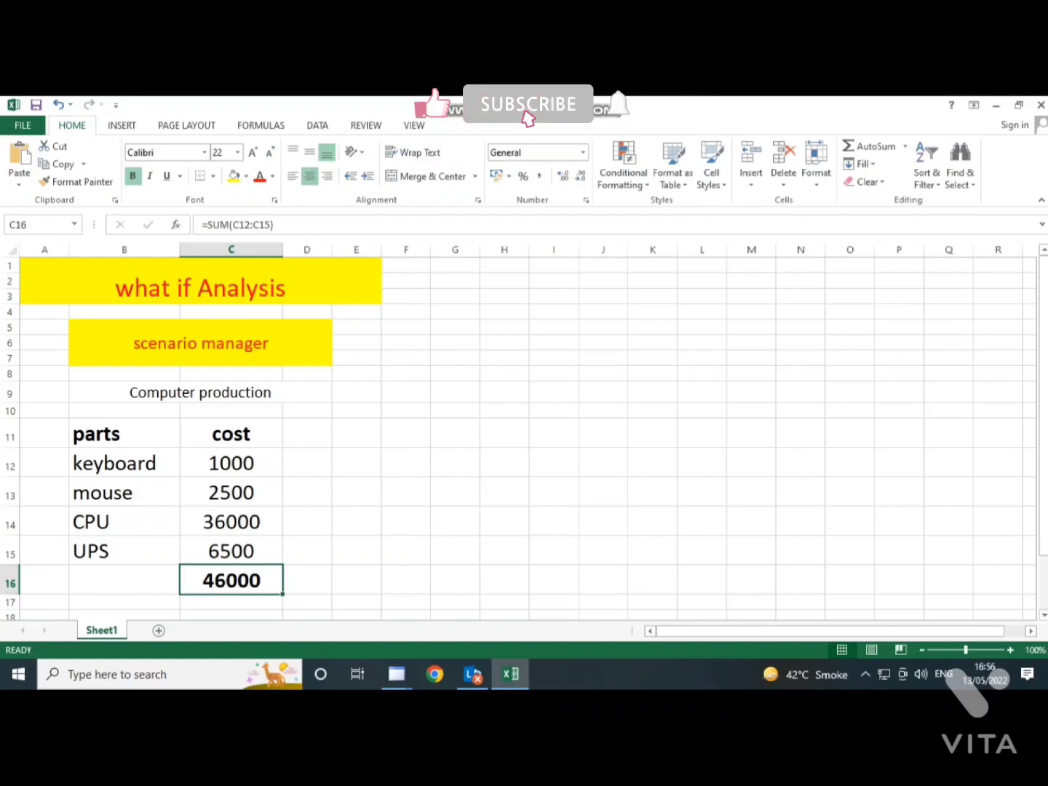
pyautogui.click(317, 125)
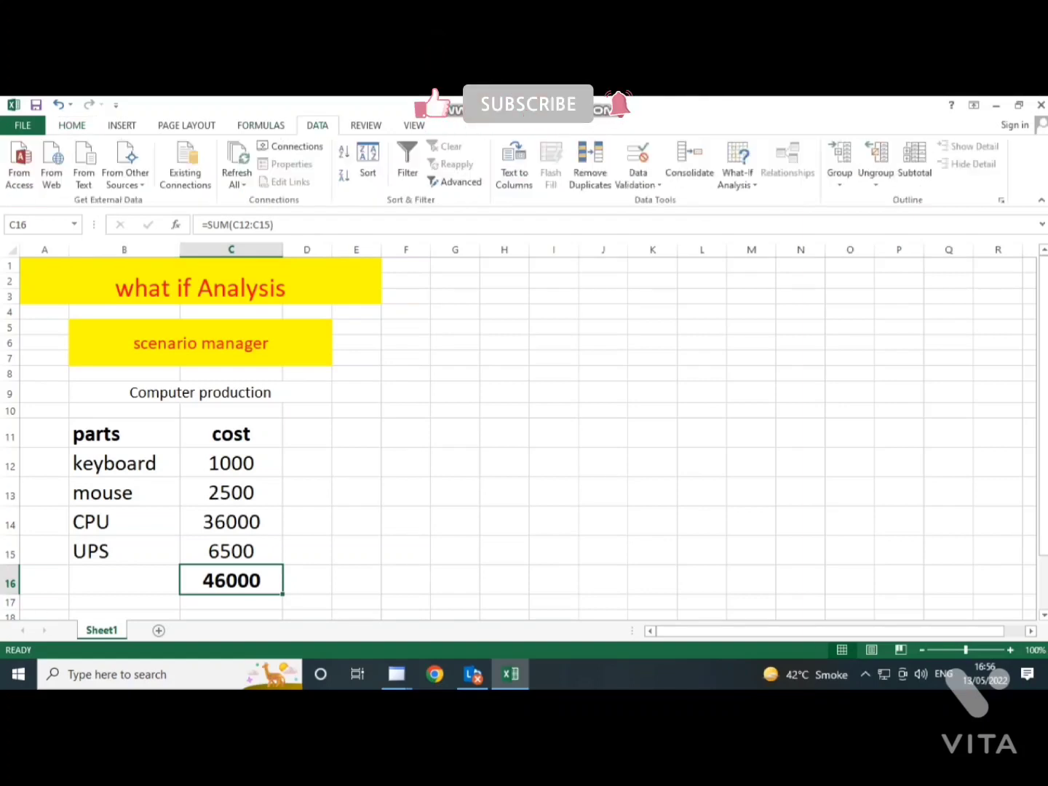
pyautogui.click(737, 173)
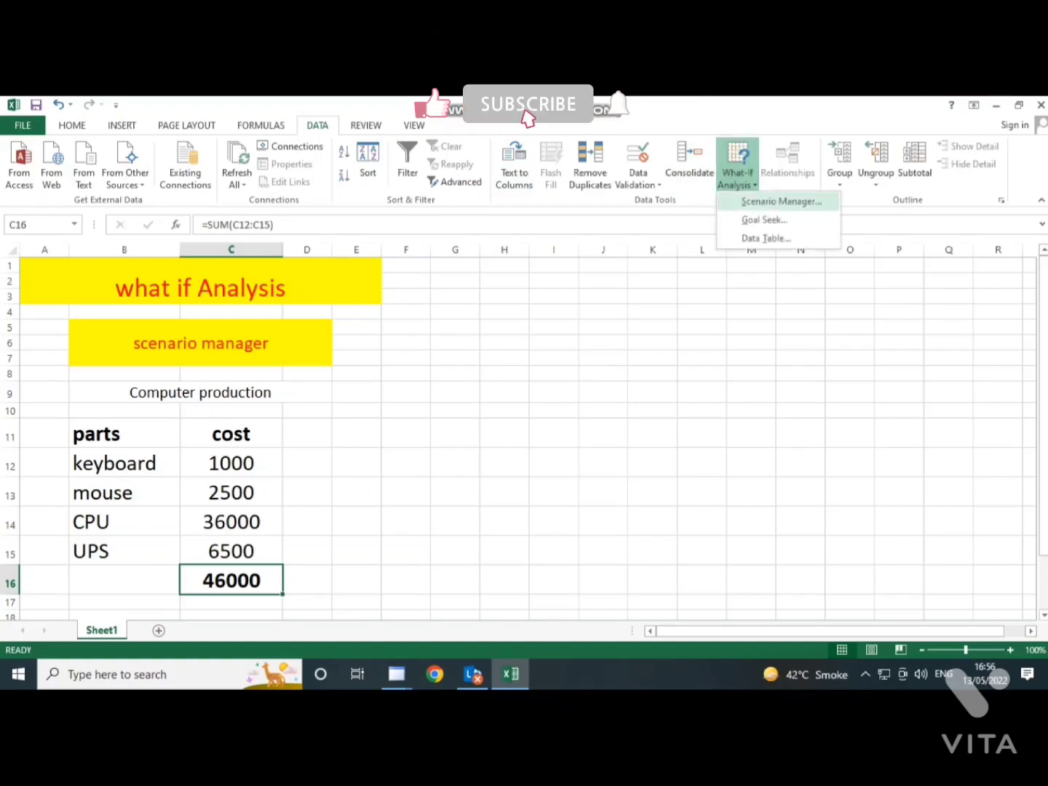
pyautogui.click(780, 201)
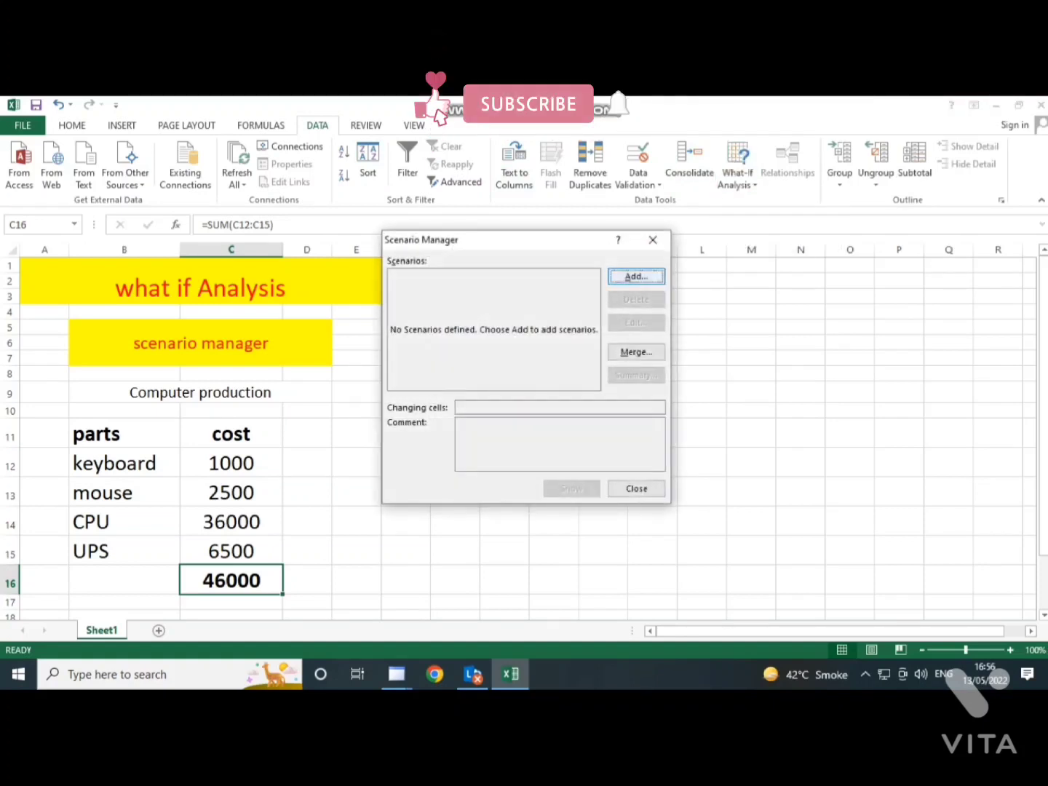
pyautogui.click(678, 284)
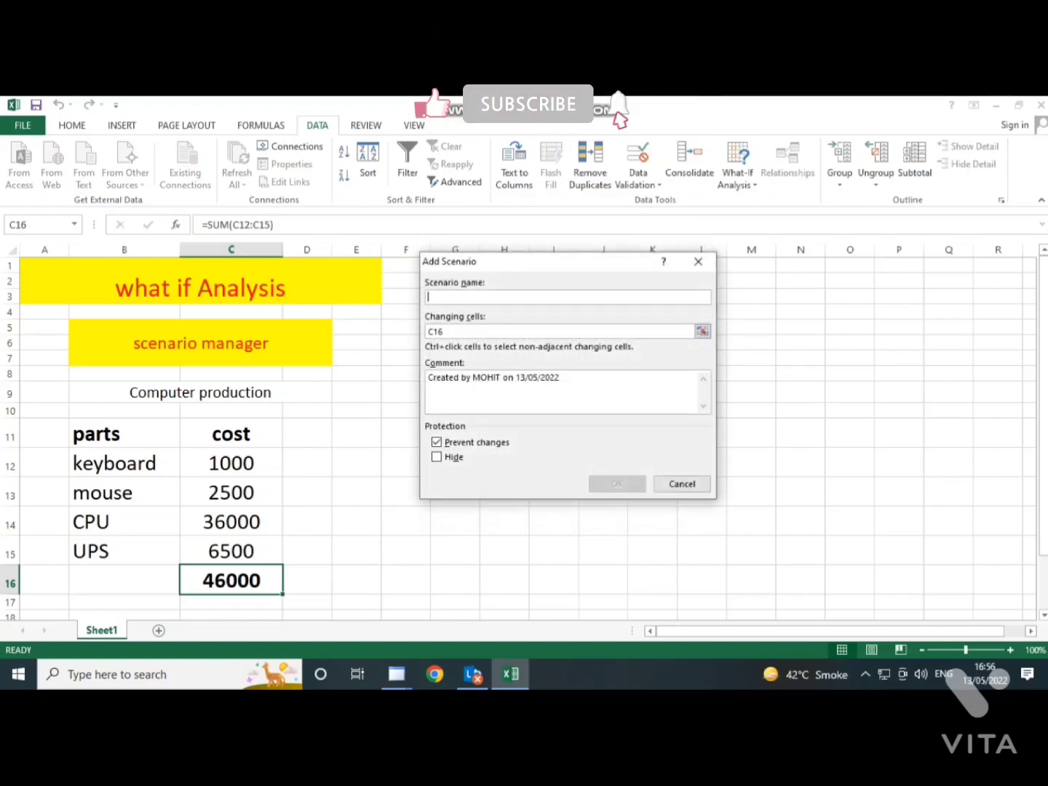
pyautogui.write('LOWEST')
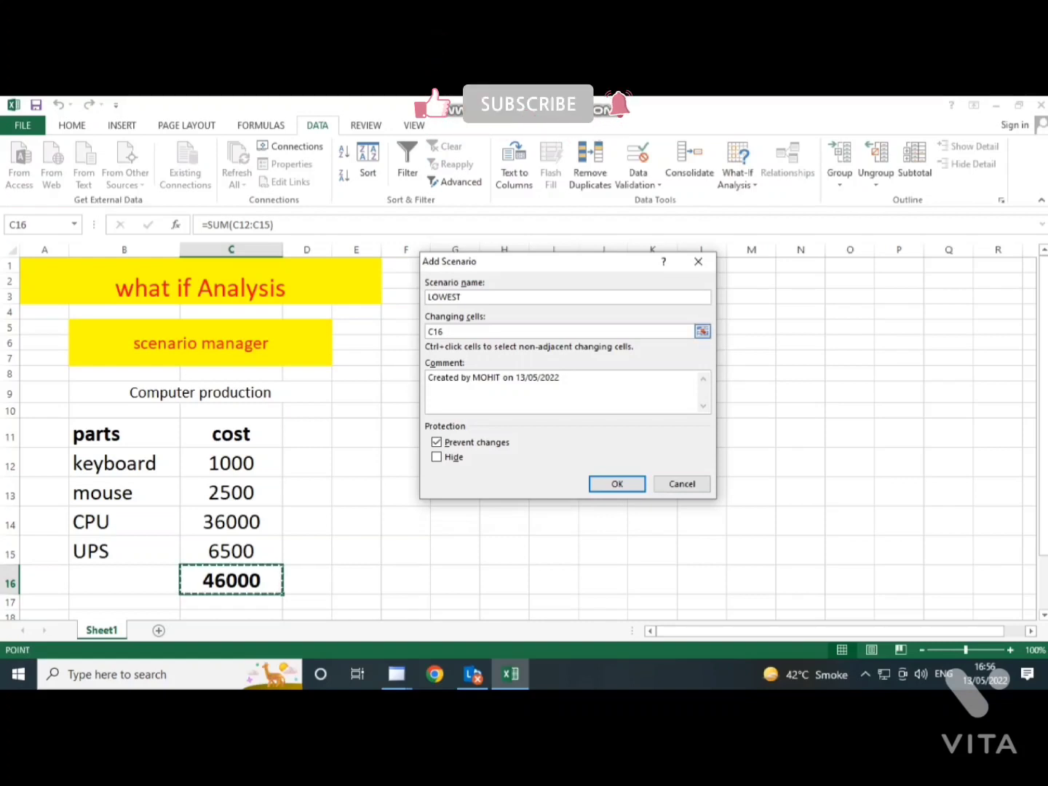
pyautogui.press('Tab')
pyautogui.press('BackSpace')
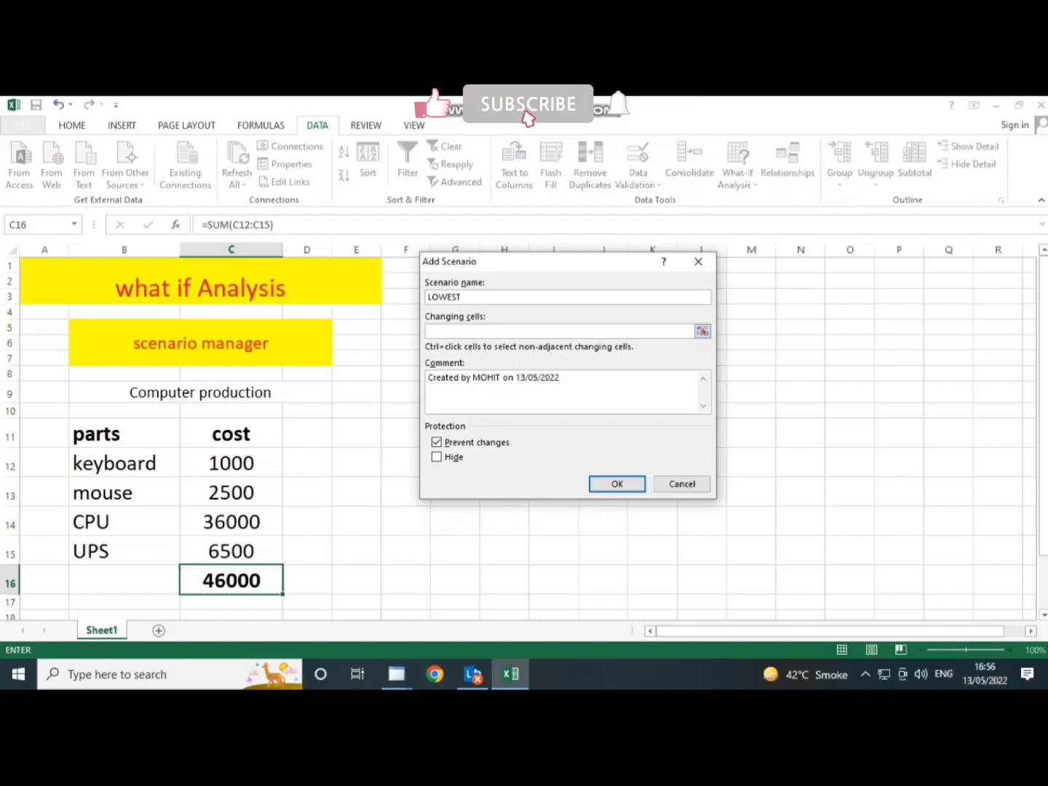
pyautogui.moveTo(233, 463); pyautogui.dragTo(273, 560)
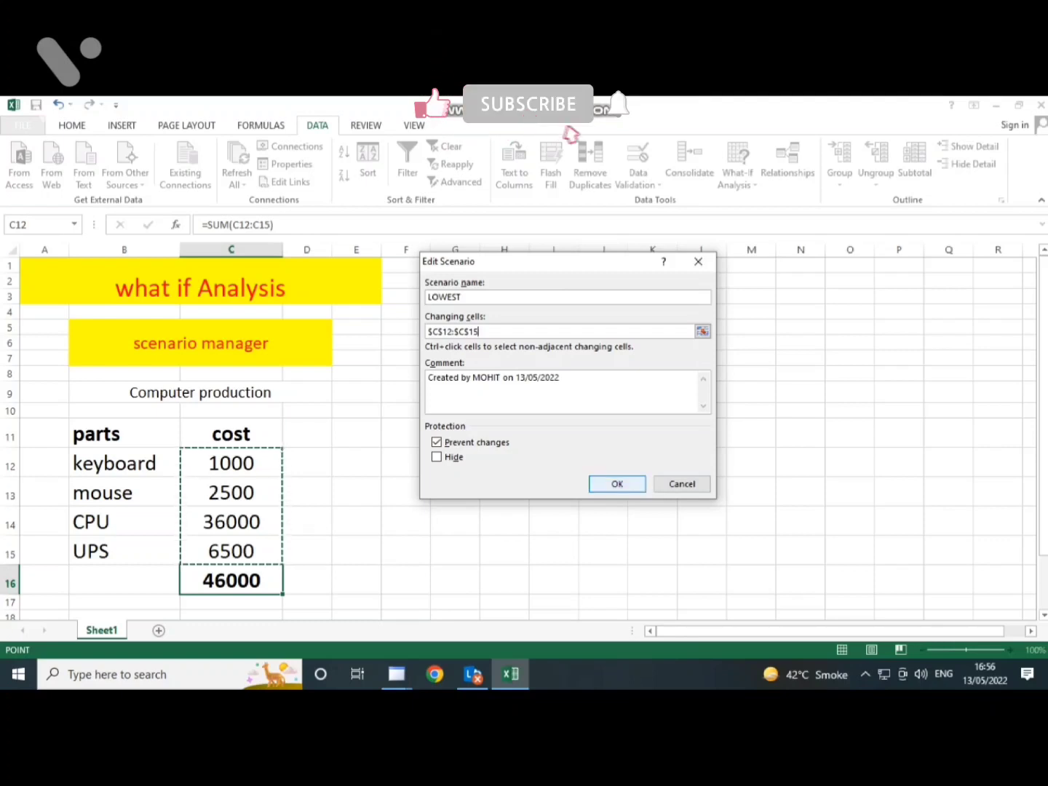
pyautogui.click(617, 484)
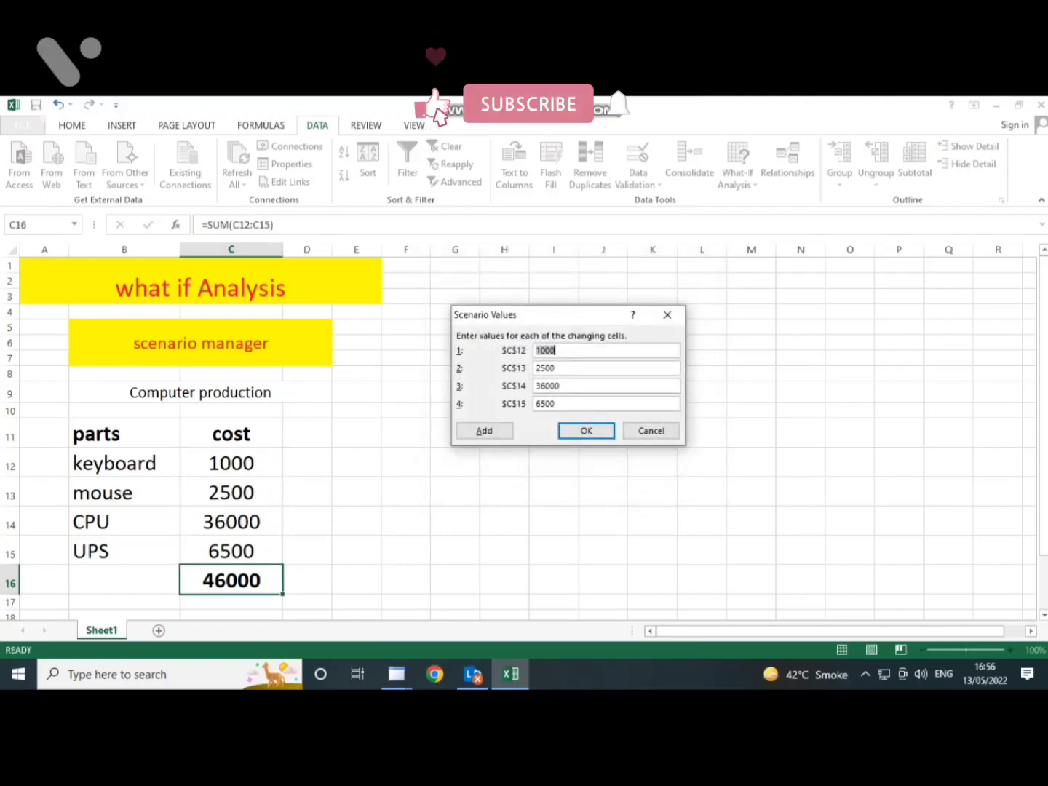
# - Set the LOWEST scenario values to 850 for C12, 2200 for C13, 32000 for C14 and 3500 for C15
pyautogui.press('BackSpace')
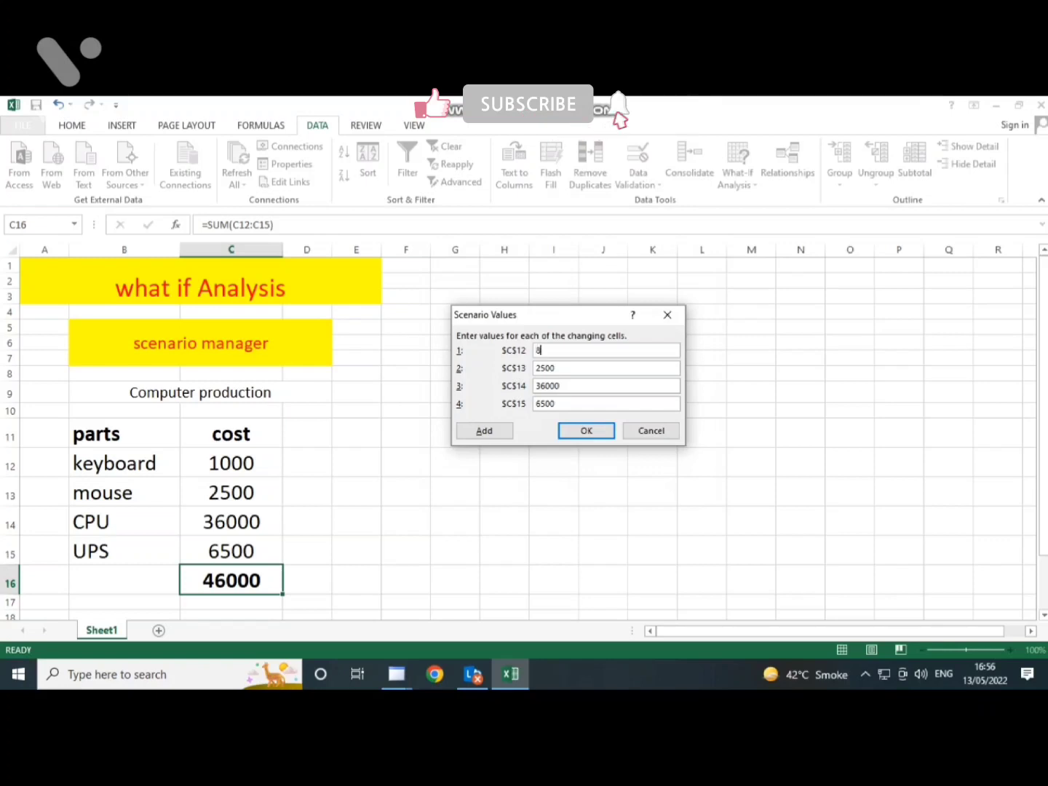
pyautogui.press('Tab')
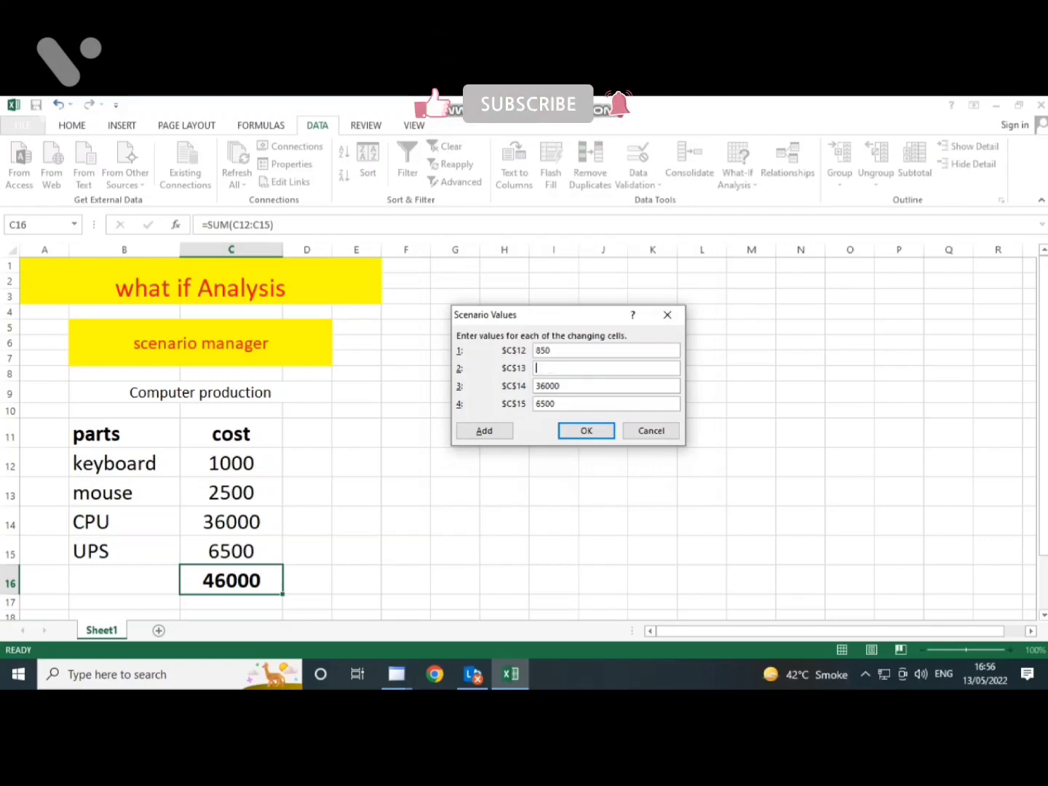
pyautogui.write('2200')
pyautogui.press('Tab')
pyautogui.press('BackSpace')
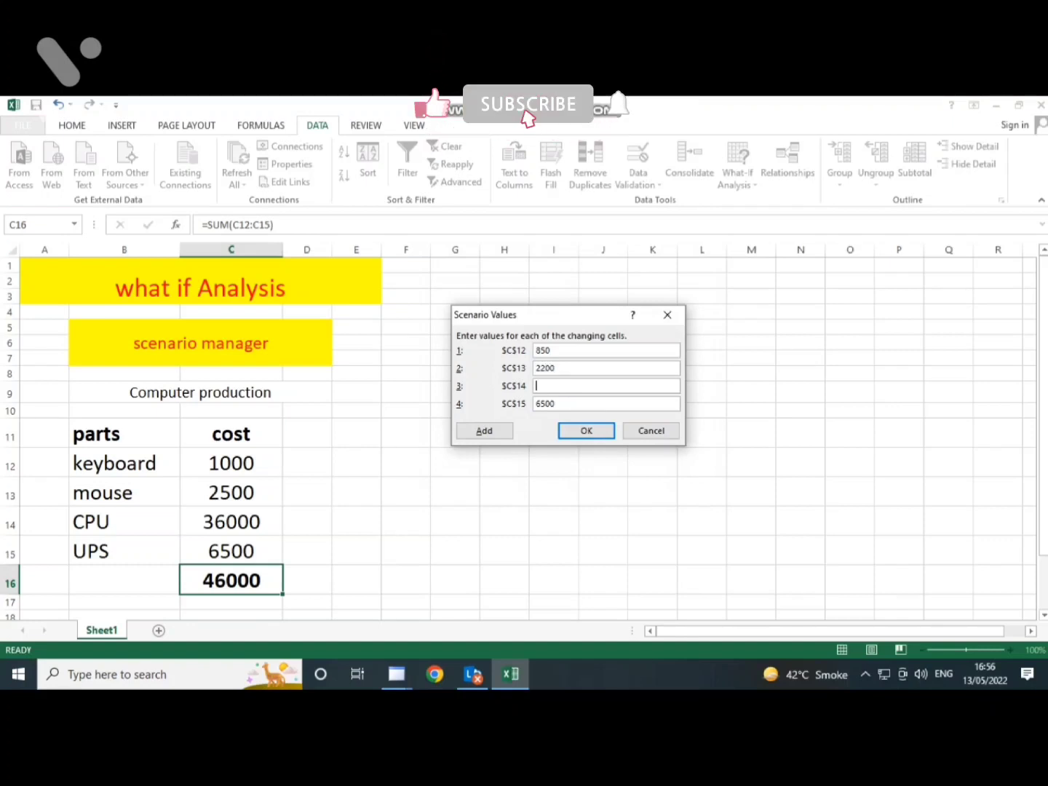
pyautogui.write('32000')
pyautogui.write('3500')
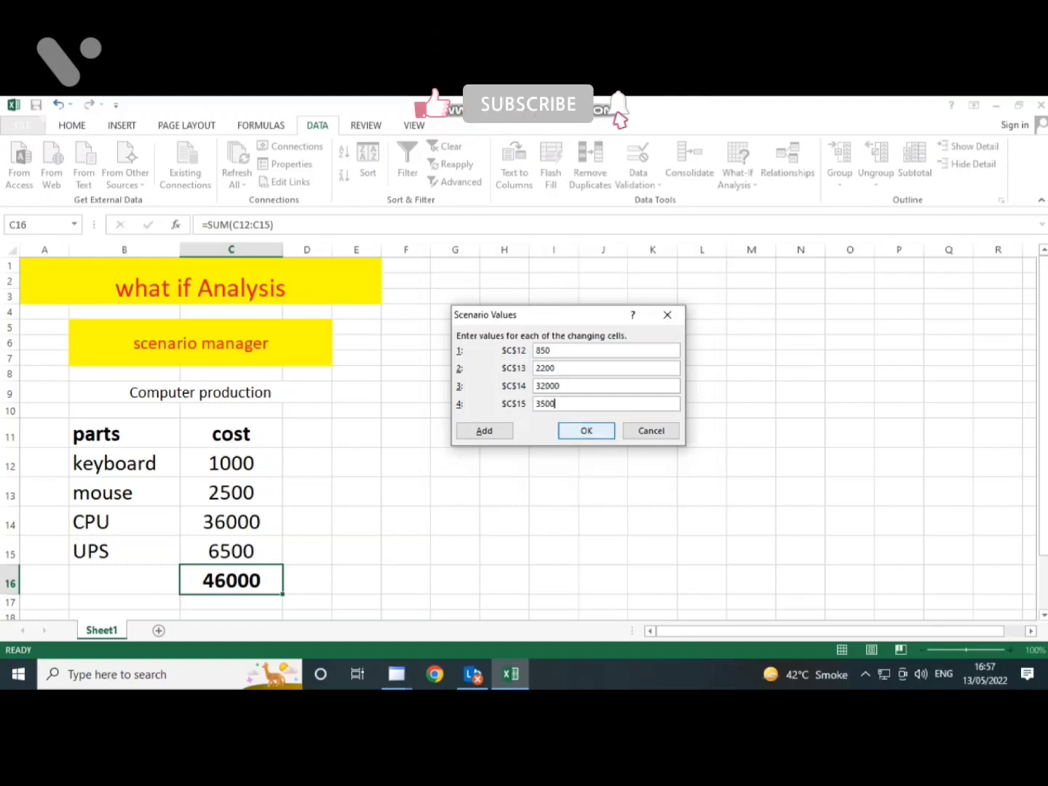
pyautogui.click(585, 430)
# - Add a second scenario named HIGEST with C12:C15 as the changing cells
pyautogui.click(636, 284)
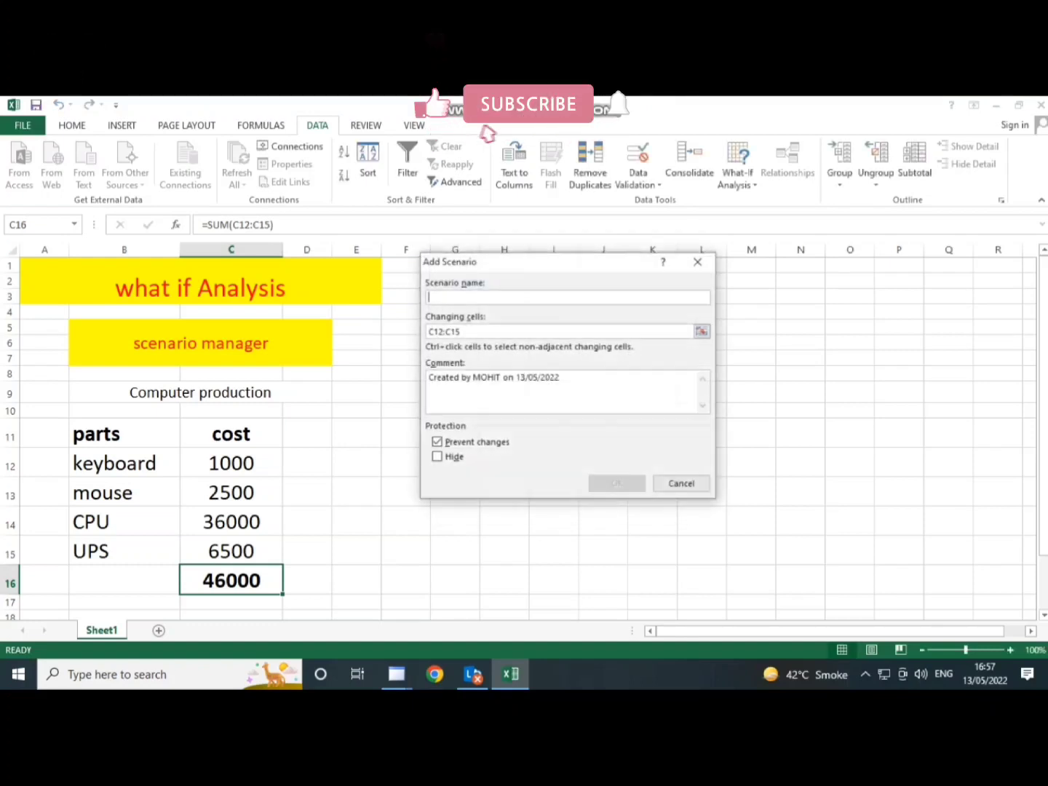
pyautogui.write('HIGEST')
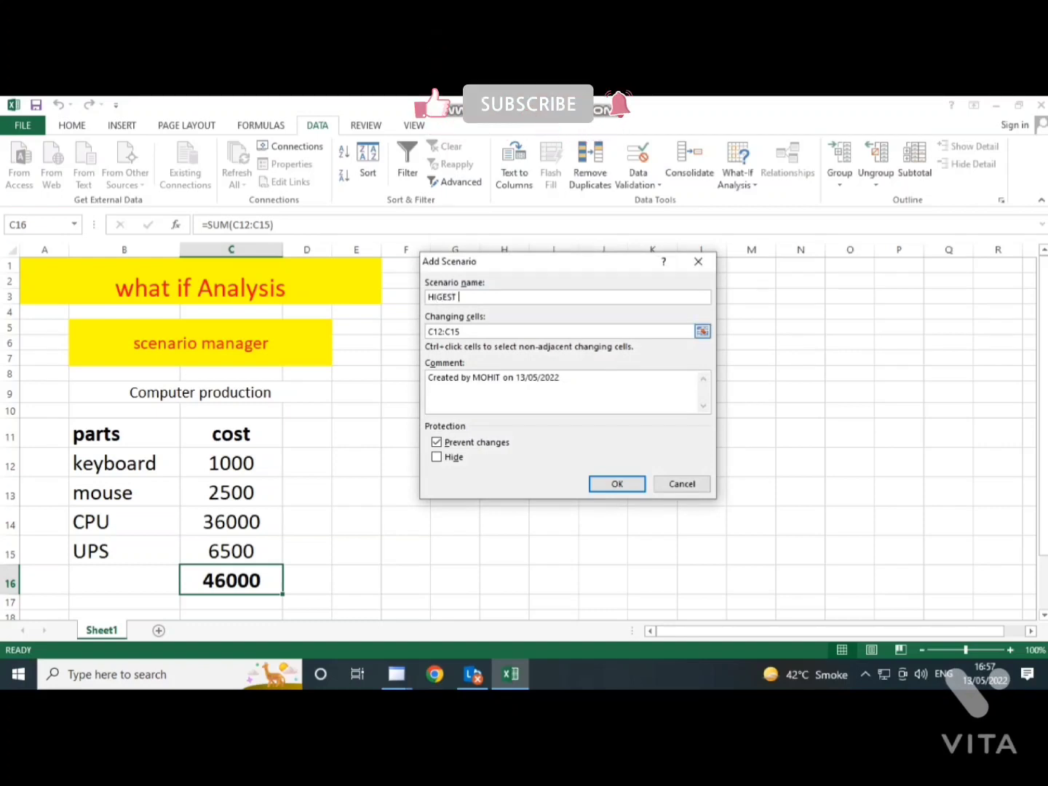
pyautogui.click(460, 331)
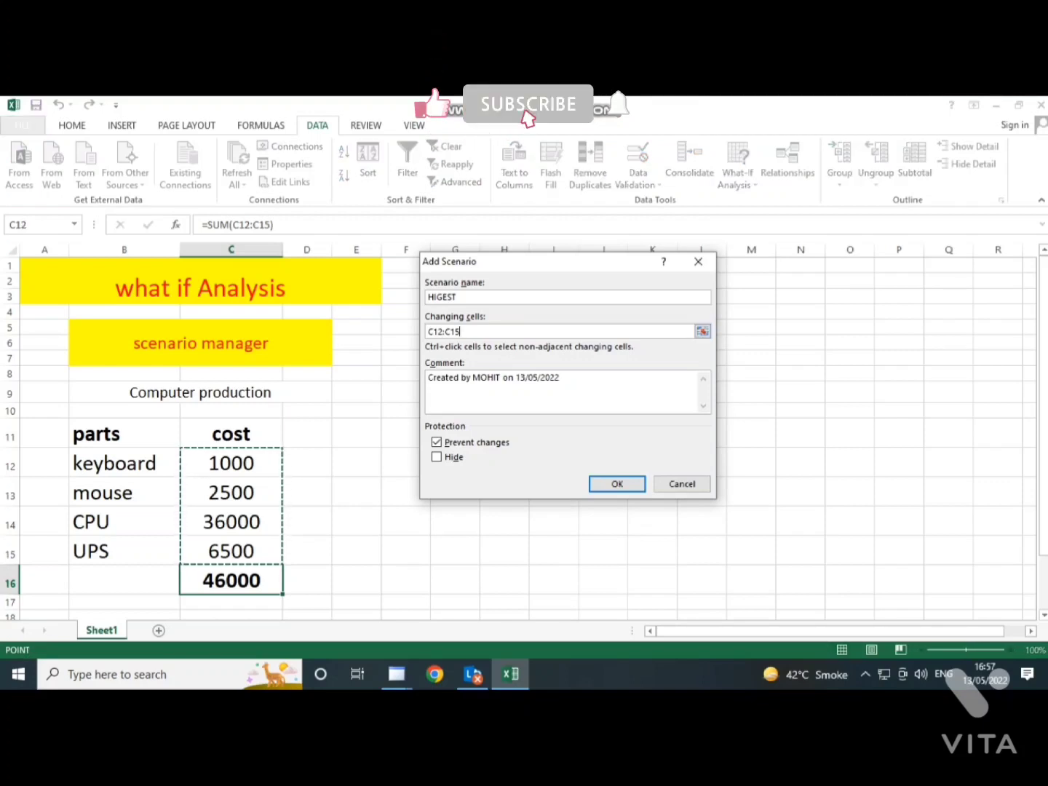
pyautogui.press('Return')
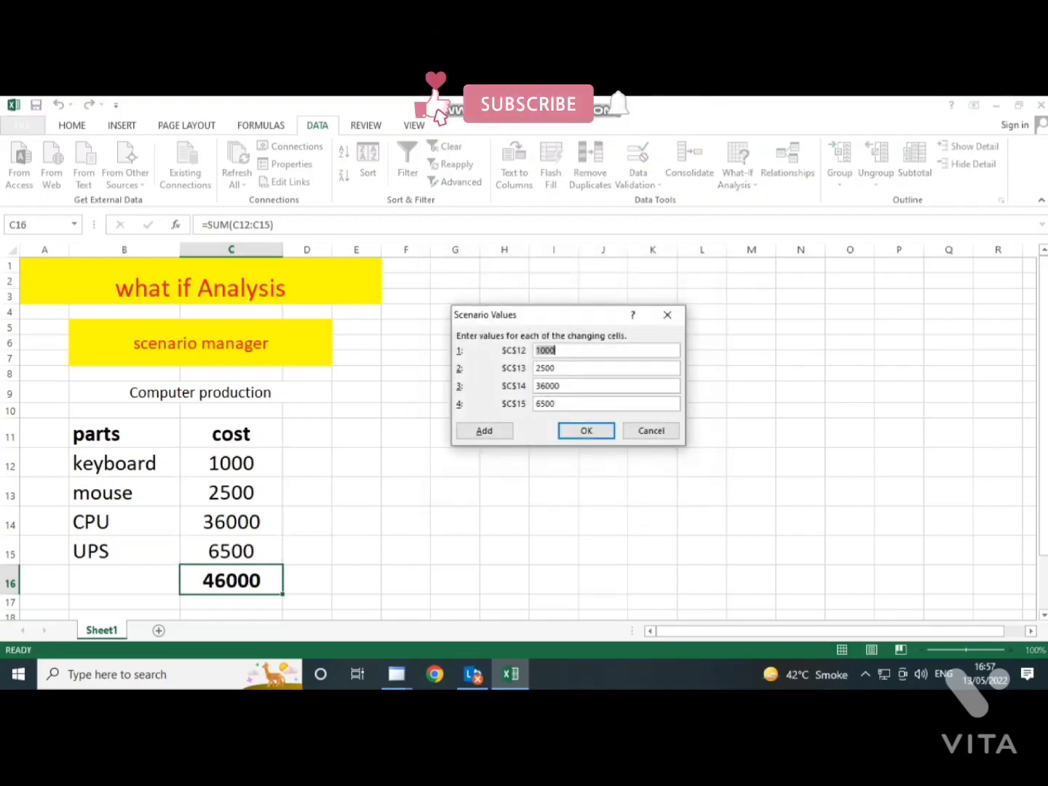
# - Set the HIGEST scenario values to 1500 for C12 and 3000 for C13
pyautogui.write('1500')
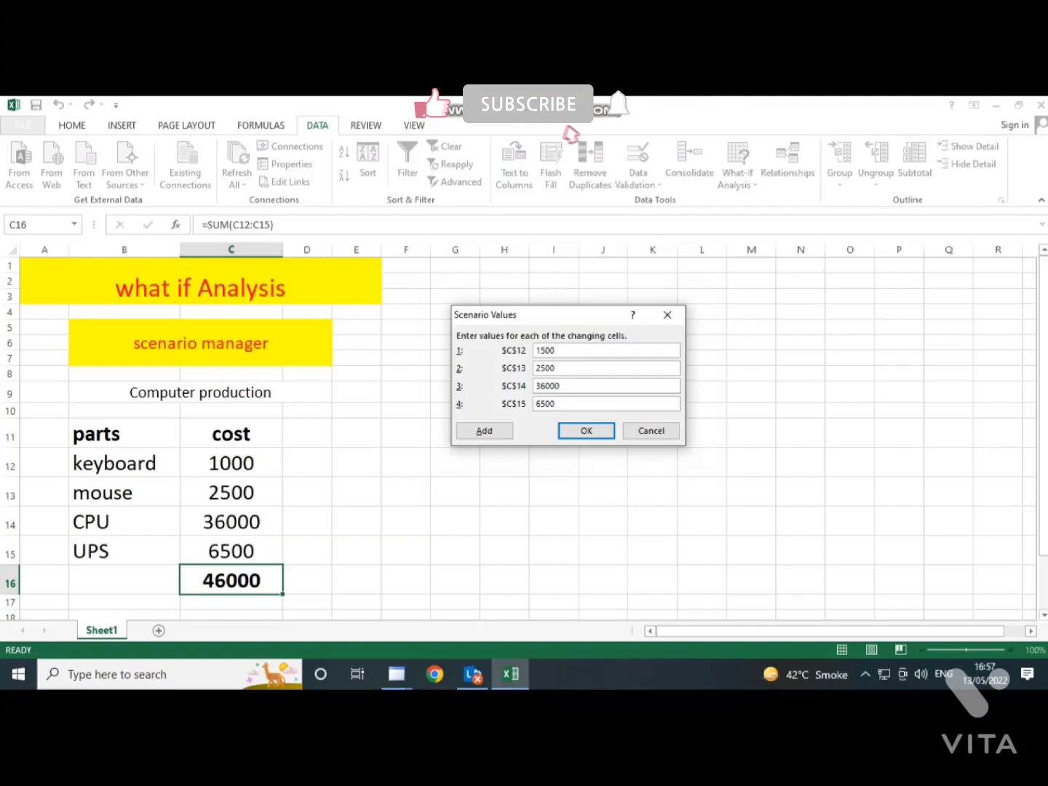
pyautogui.click(556, 369)
pyautogui.press('BackSpace')
pyautogui.press('BackSpace')
pyautogui.press('BackSpace')
pyautogui.press('BackSpace')
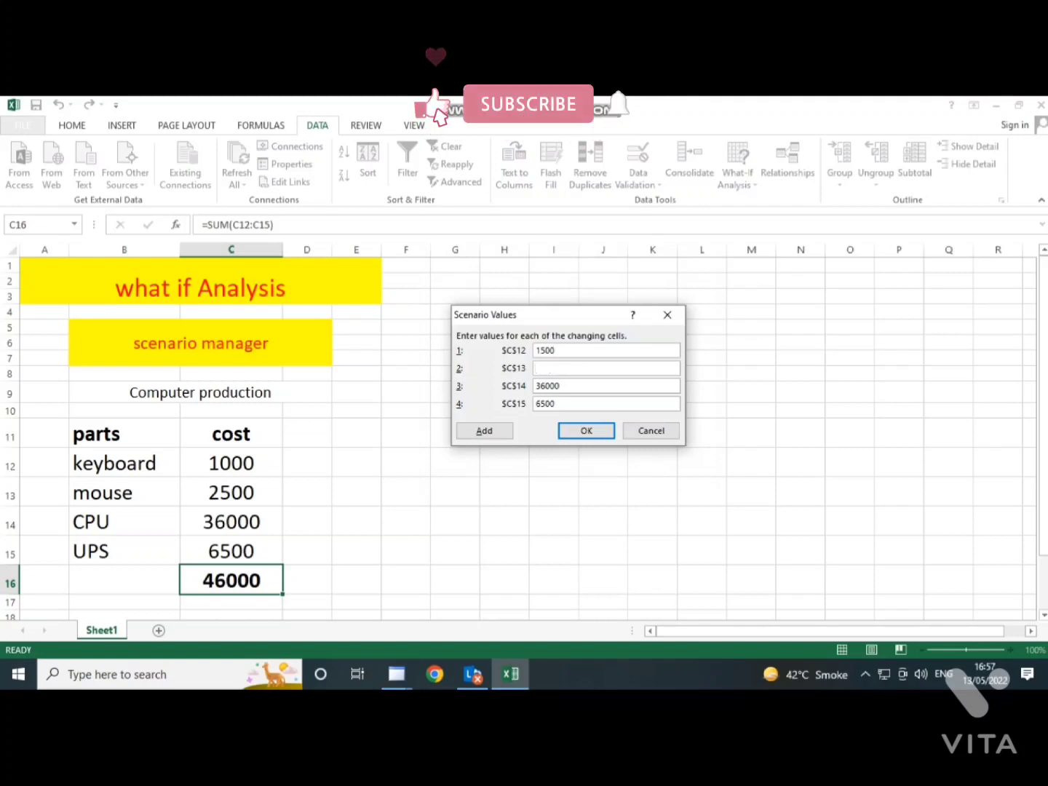
pyautogui.write('3')
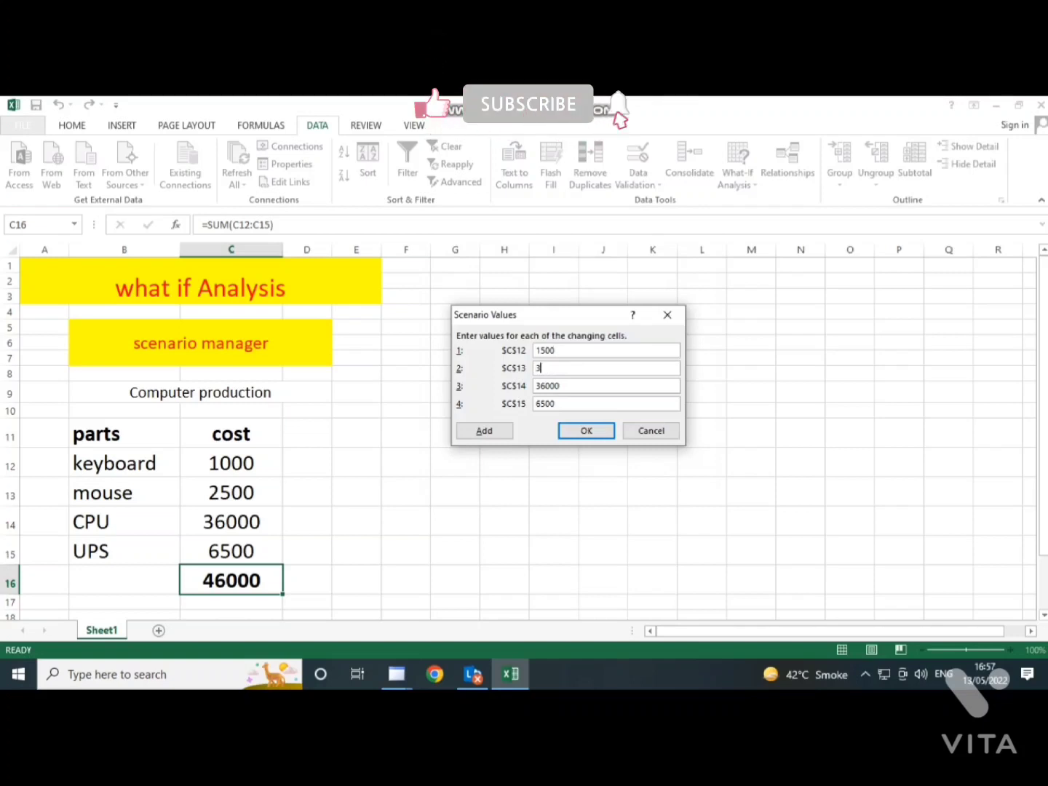
pyautogui.write('6000')
pyautogui.press('BackSpace')
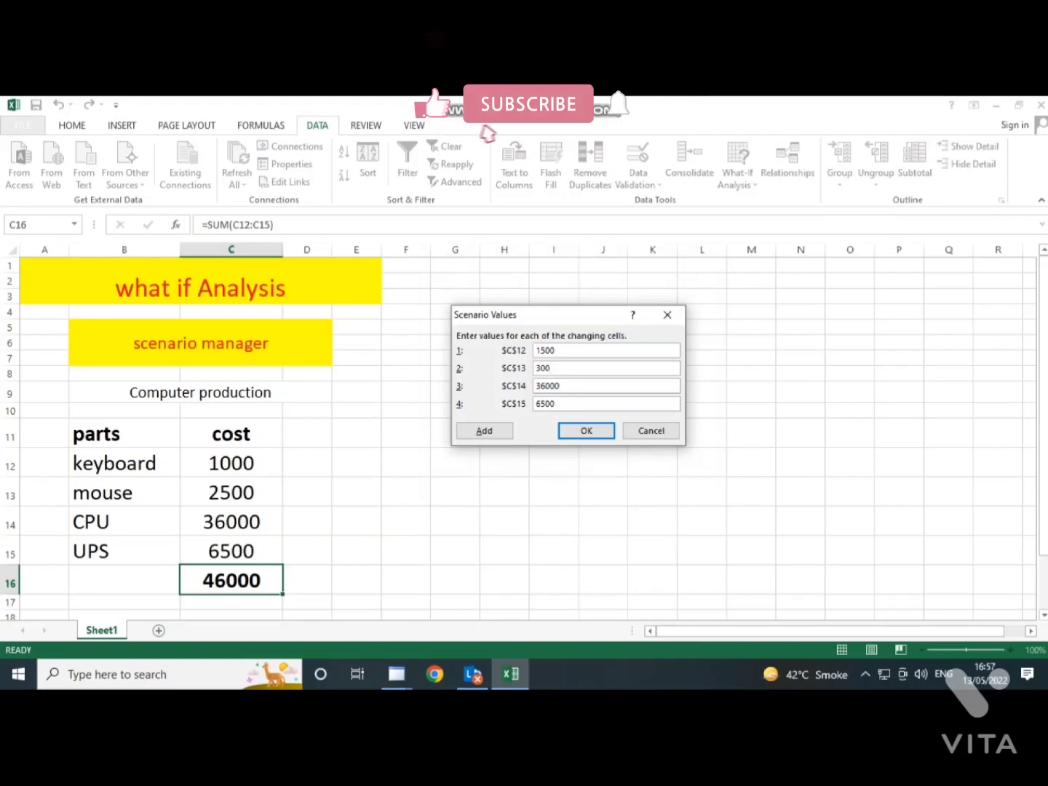
pyautogui.write('0')
pyautogui.press('Tab')
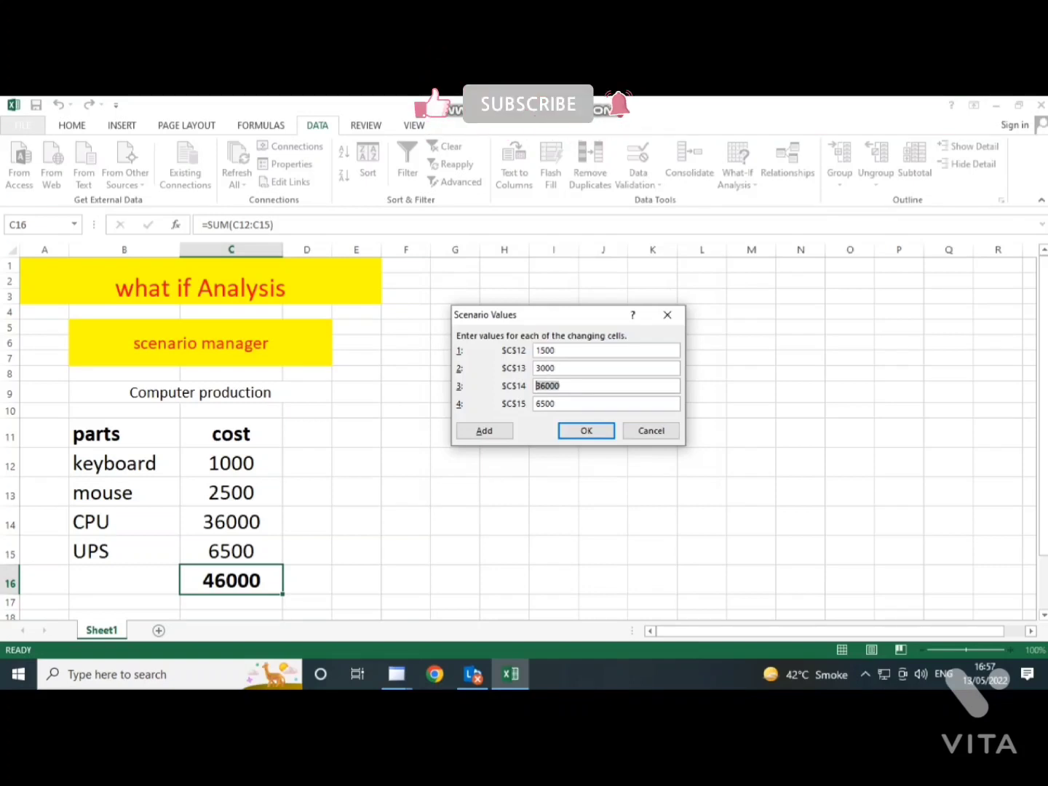
# - Set the HIGEST scenario values to 38000 for C14 and 4200 for C15, and save the scenario
pyautogui.write('3')
pyautogui.press('Tab')
pyautogui.press('Right')
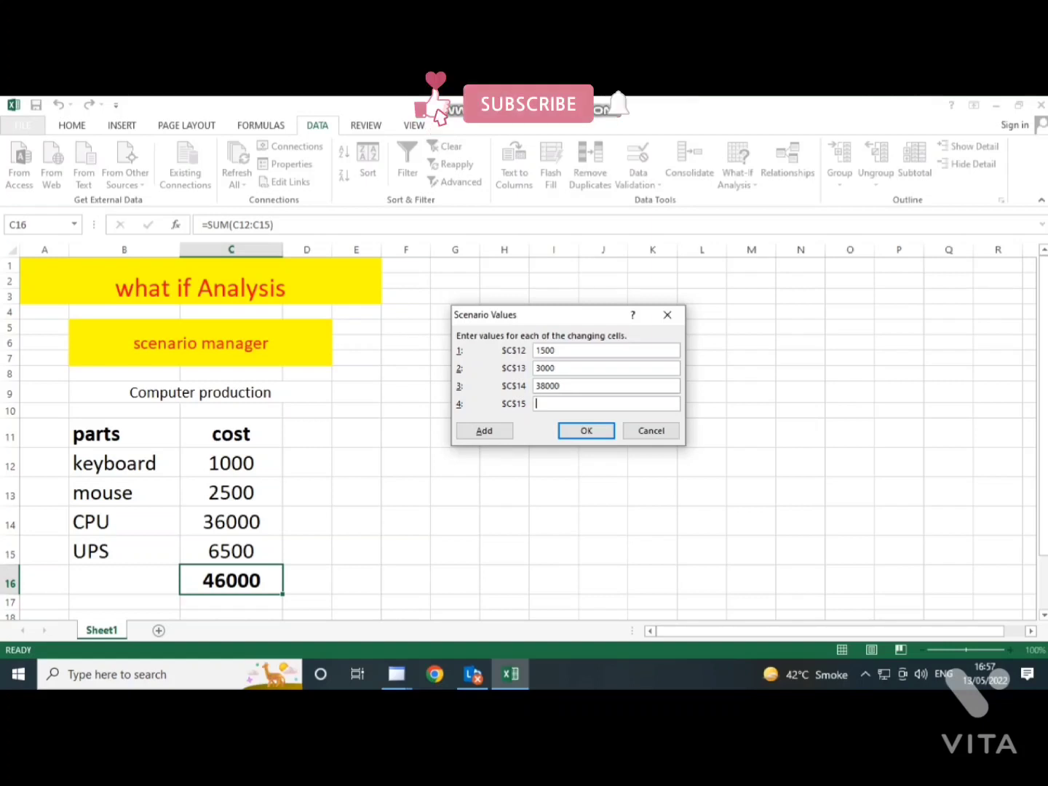
pyautogui.write('4200')
pyautogui.press('Return')
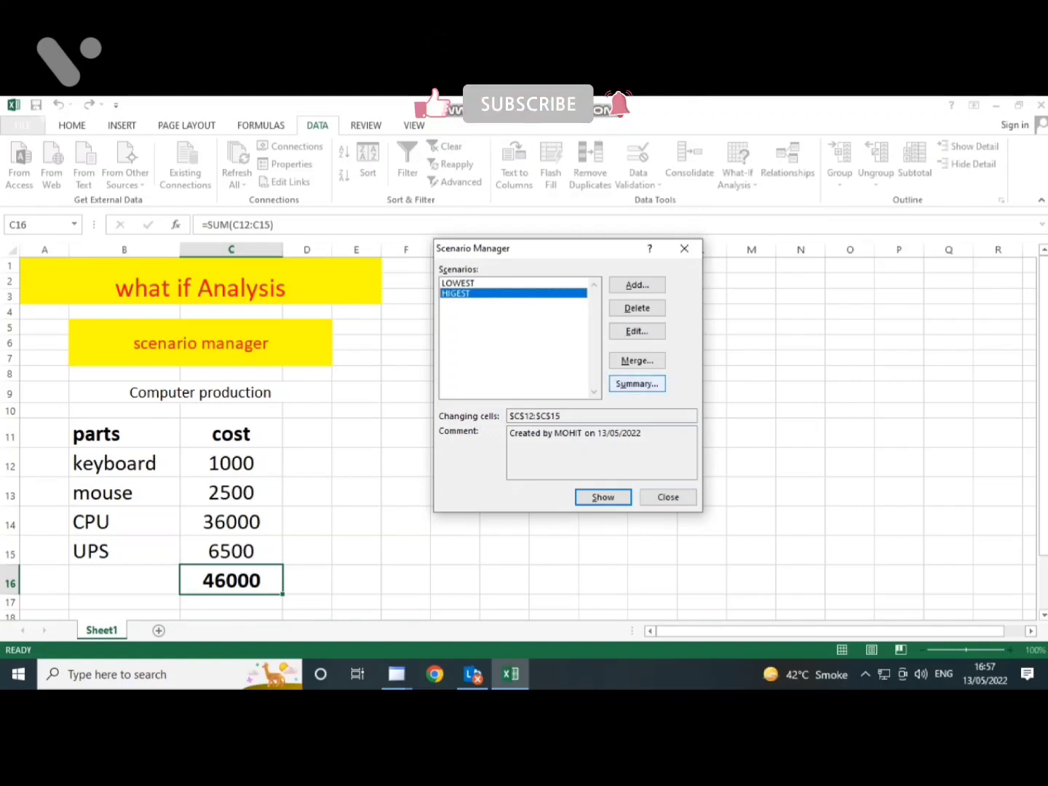
# - Generate a scenario summary report with C16 as the result cell
pyautogui.click(636, 383)
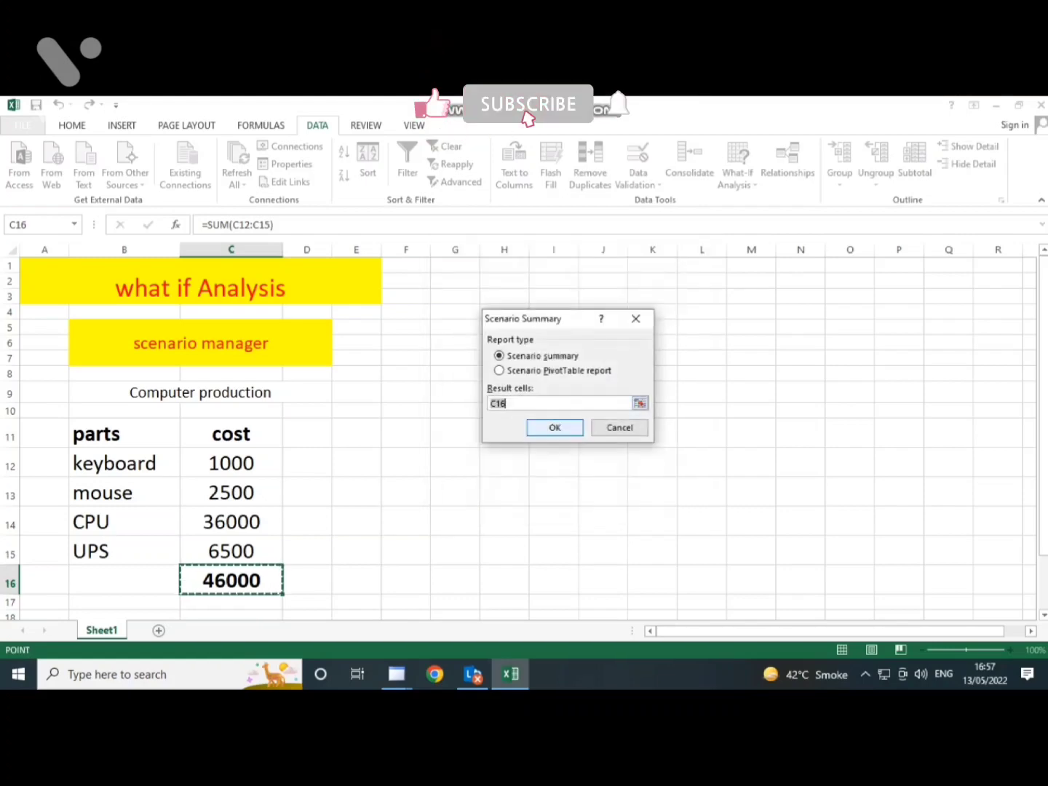
pyautogui.click(554, 427)
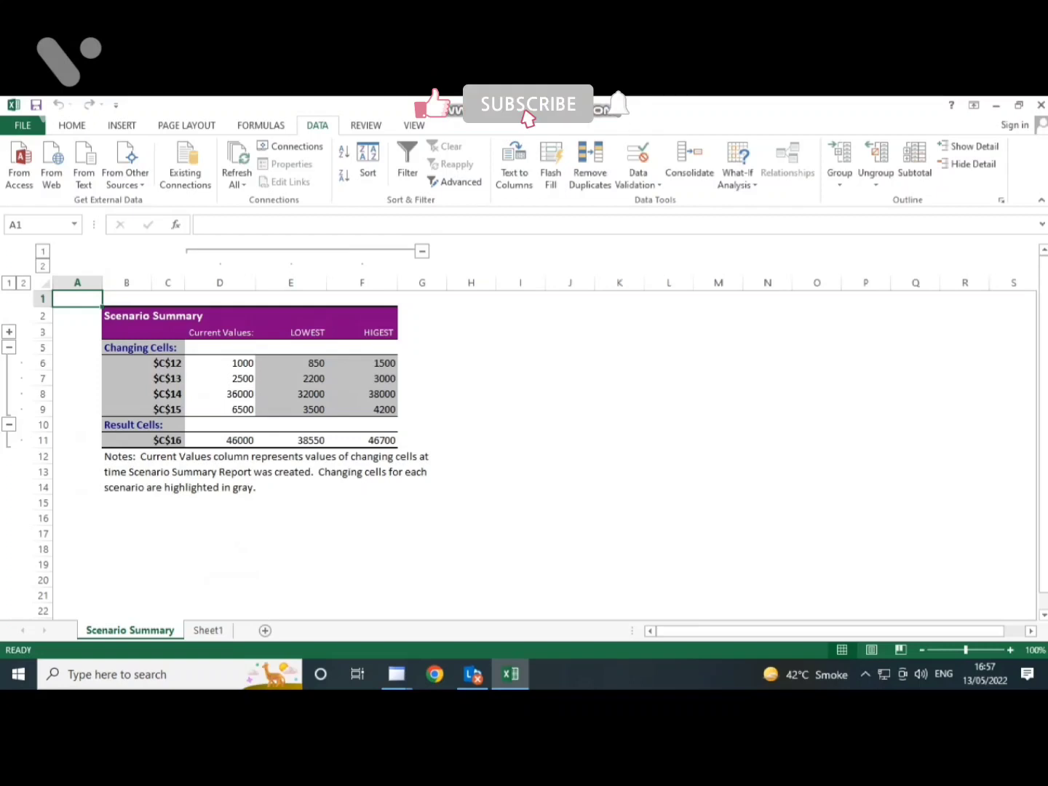
# - Replace the $C$12 label in the scenario summary with KEYBOARD and widen column C
pyautogui.click(168, 379)
pyautogui.click(167, 363)
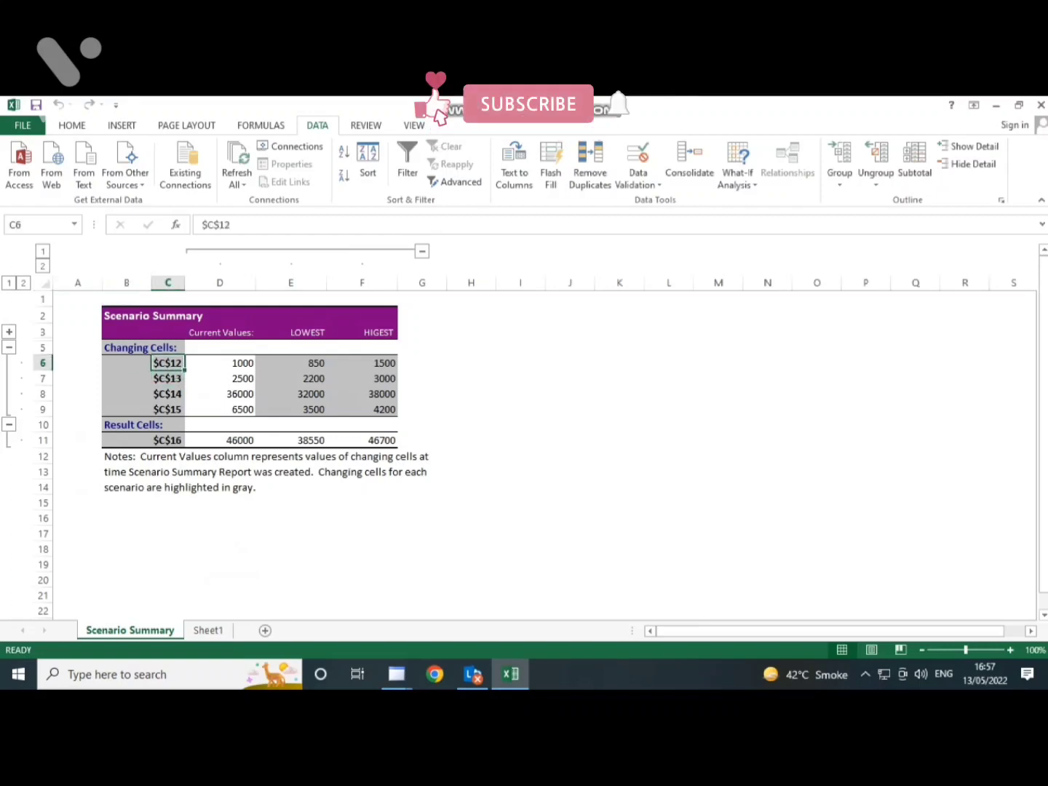
pyautogui.write('KEYBOARD')
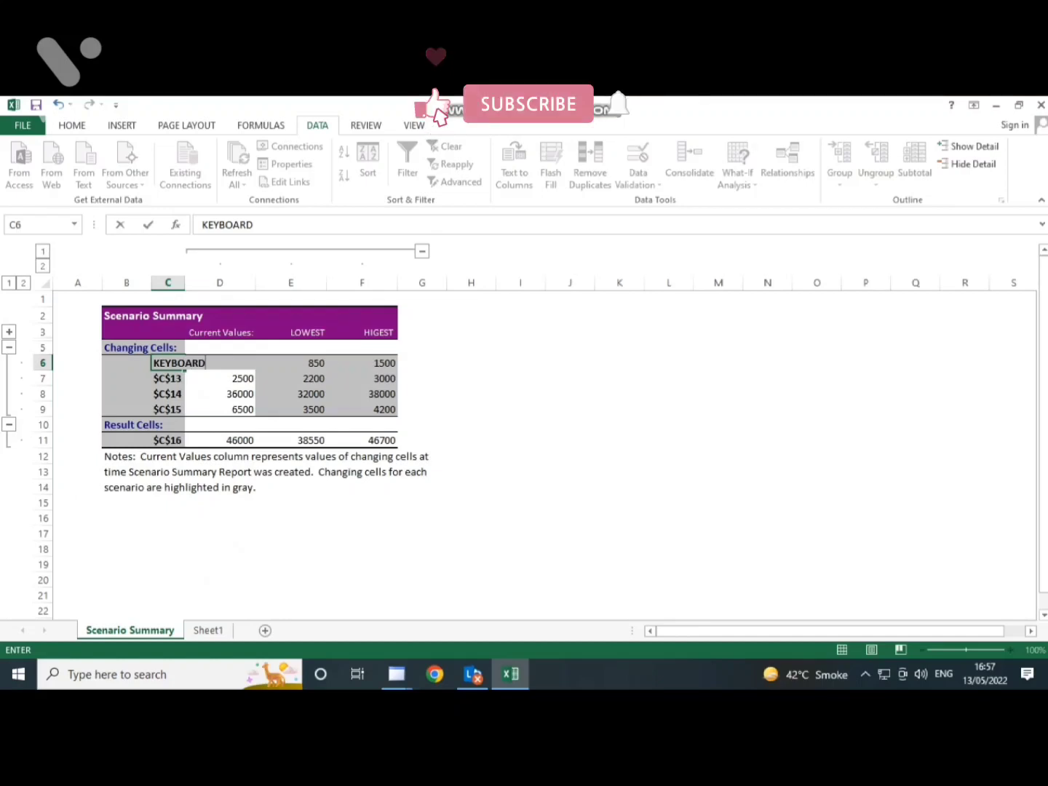
pyautogui.press('Return')
pyautogui.moveTo(184, 282); pyautogui.dragTo(203, 283)
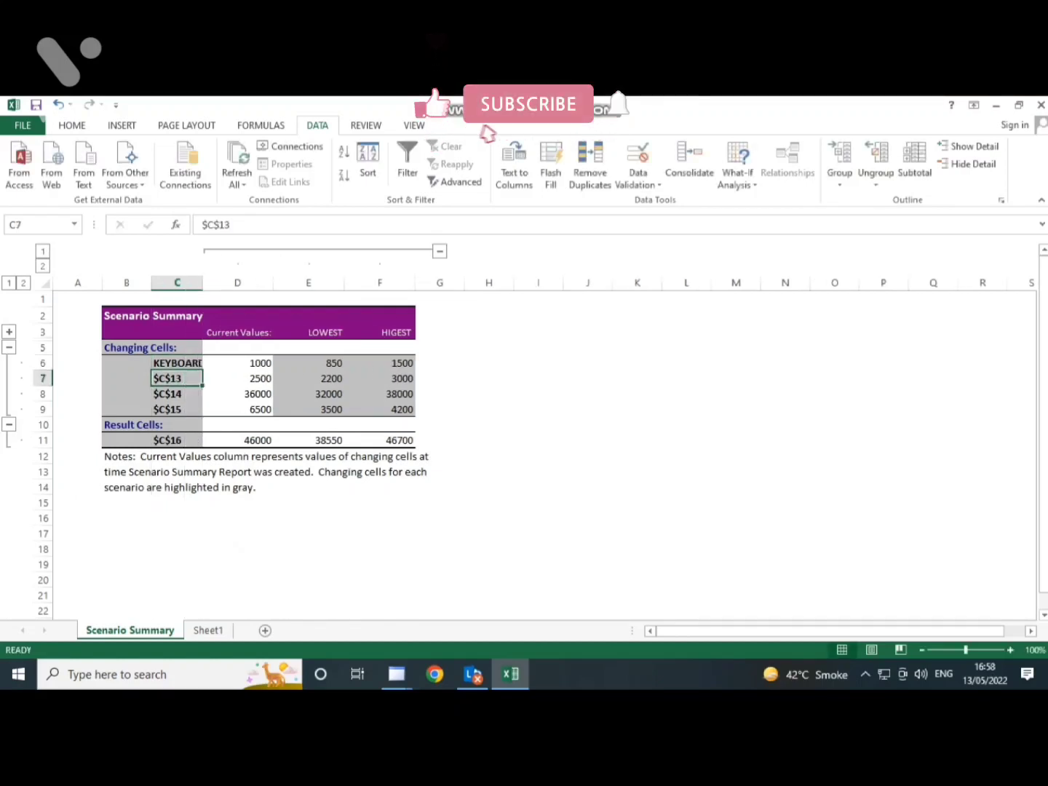
# - Replace the $C$13 label in the scenario summary with MOUSE
pyautogui.click(208, 630)
pyautogui.click(130, 630)
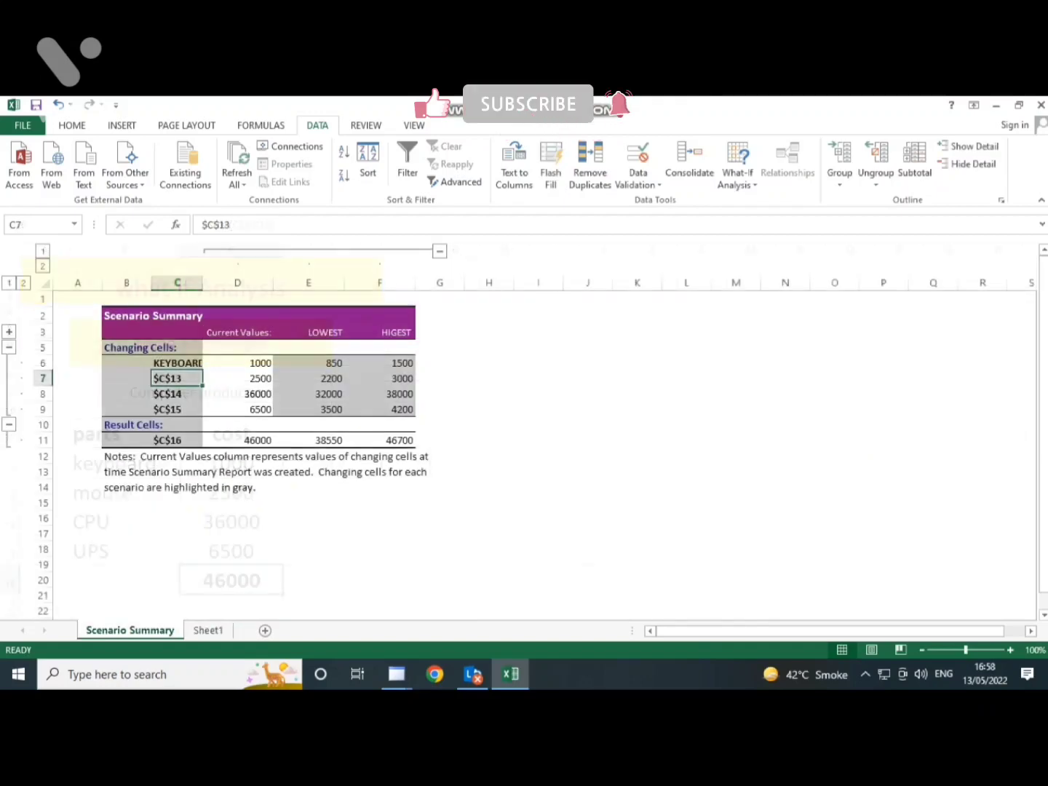
pyautogui.write('MOU')
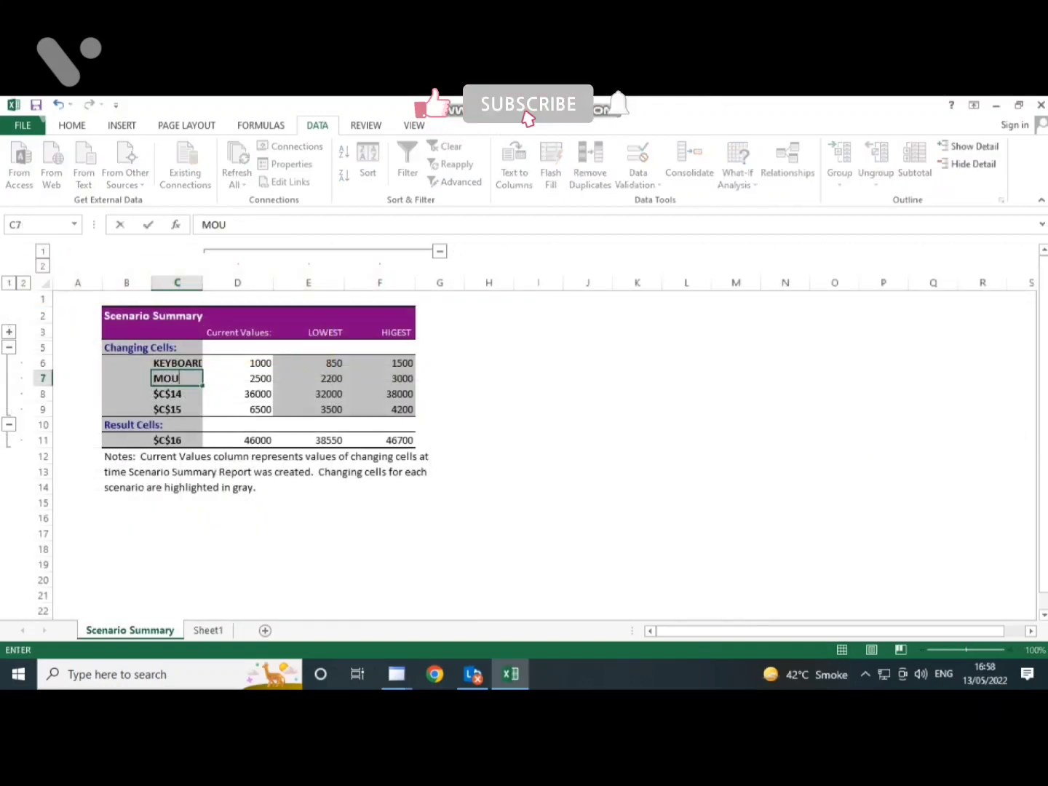
pyautogui.write('SE')
pyautogui.press('Return')
# - Replace the $C$14 and $C$15 labels in the scenario summary with CPU and UPS
pyautogui.write('CO')
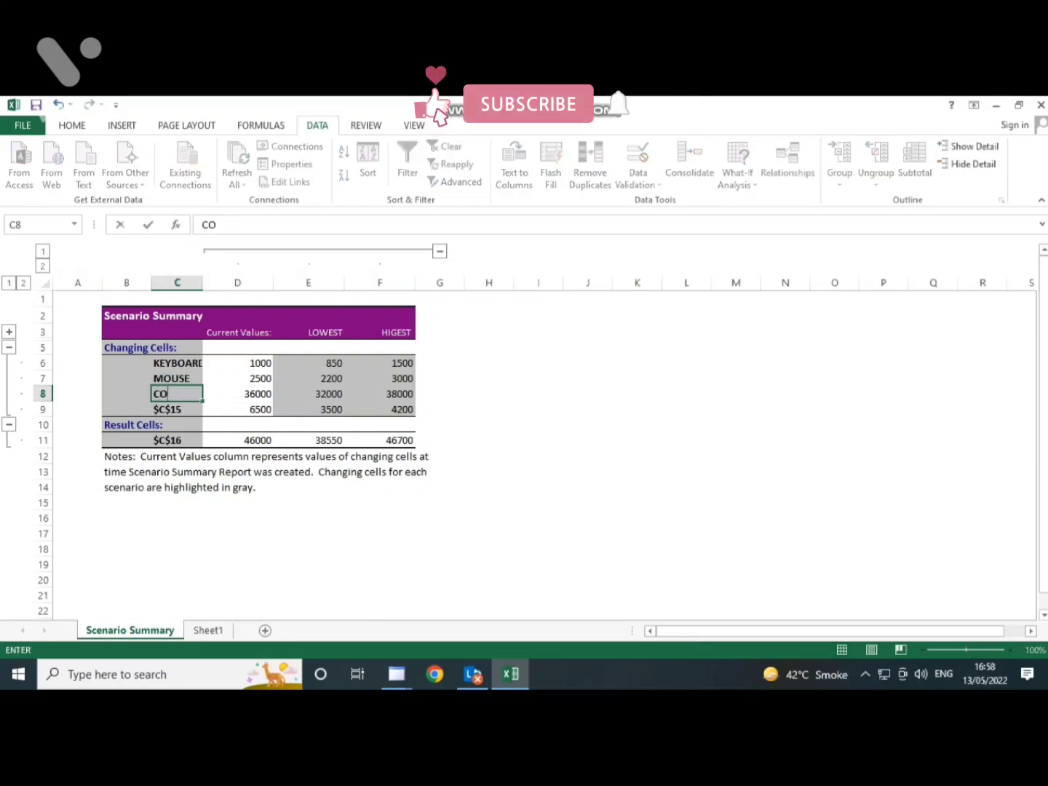
pyautogui.press('BackSpace')
pyautogui.write('PU')
pyautogui.press('Return')
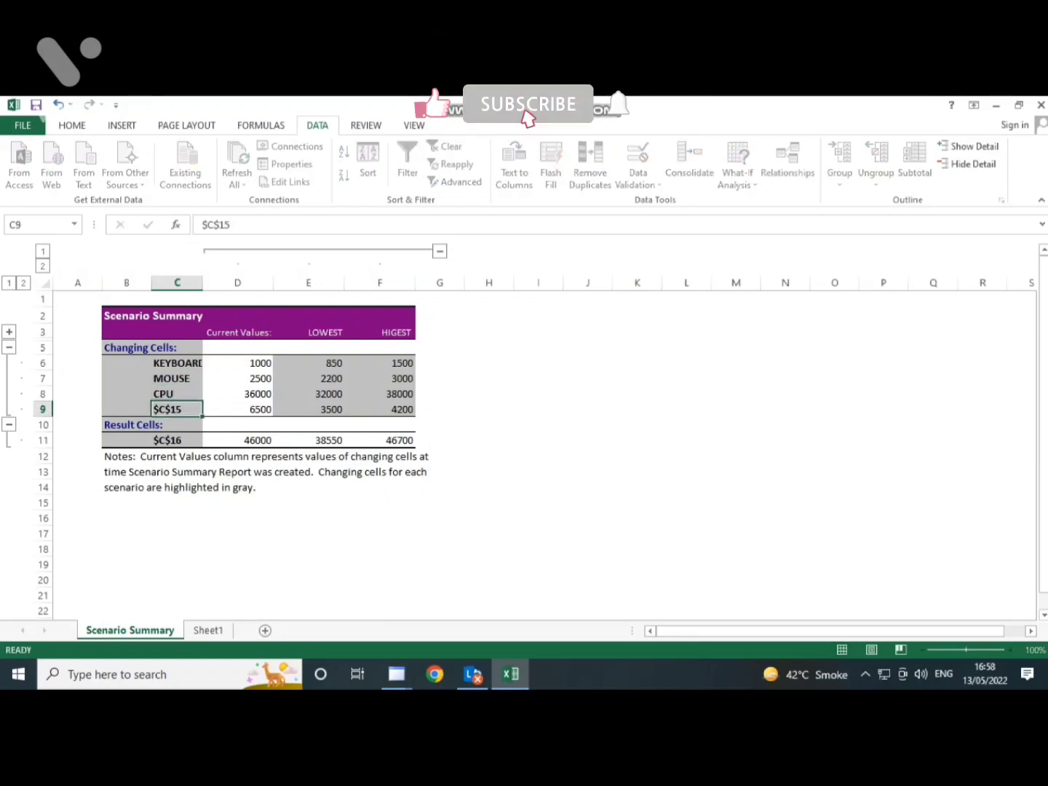
pyautogui.write('UPS')
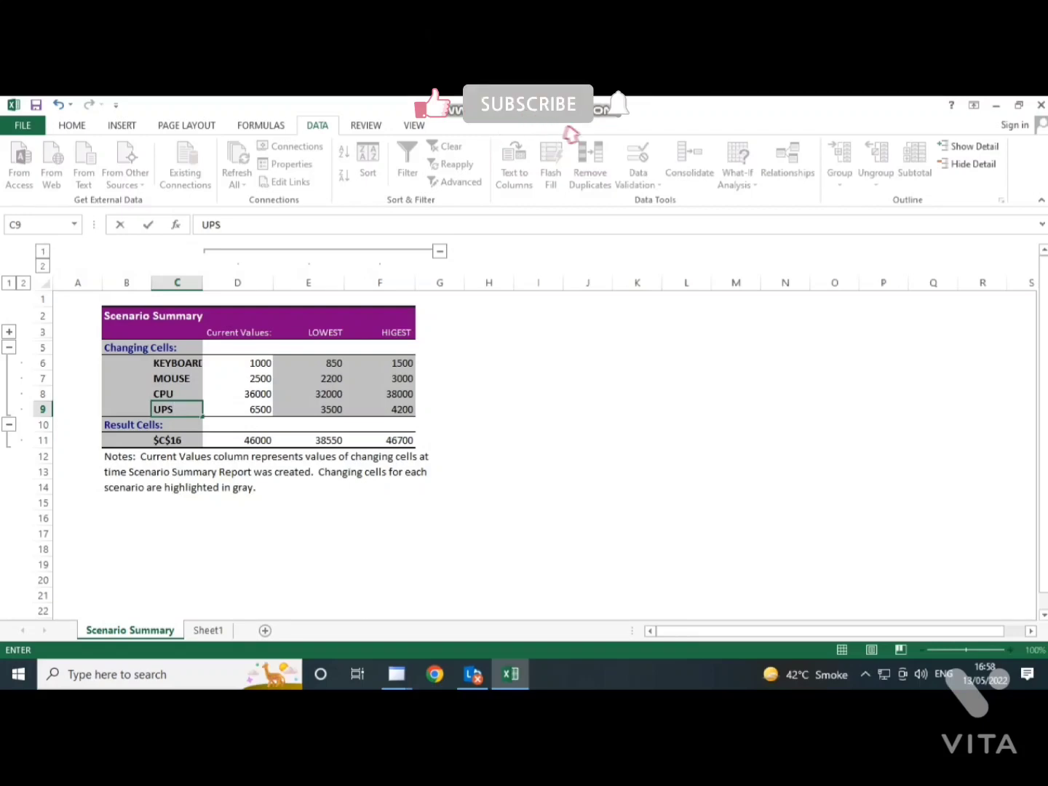
pyautogui.click(237, 440)
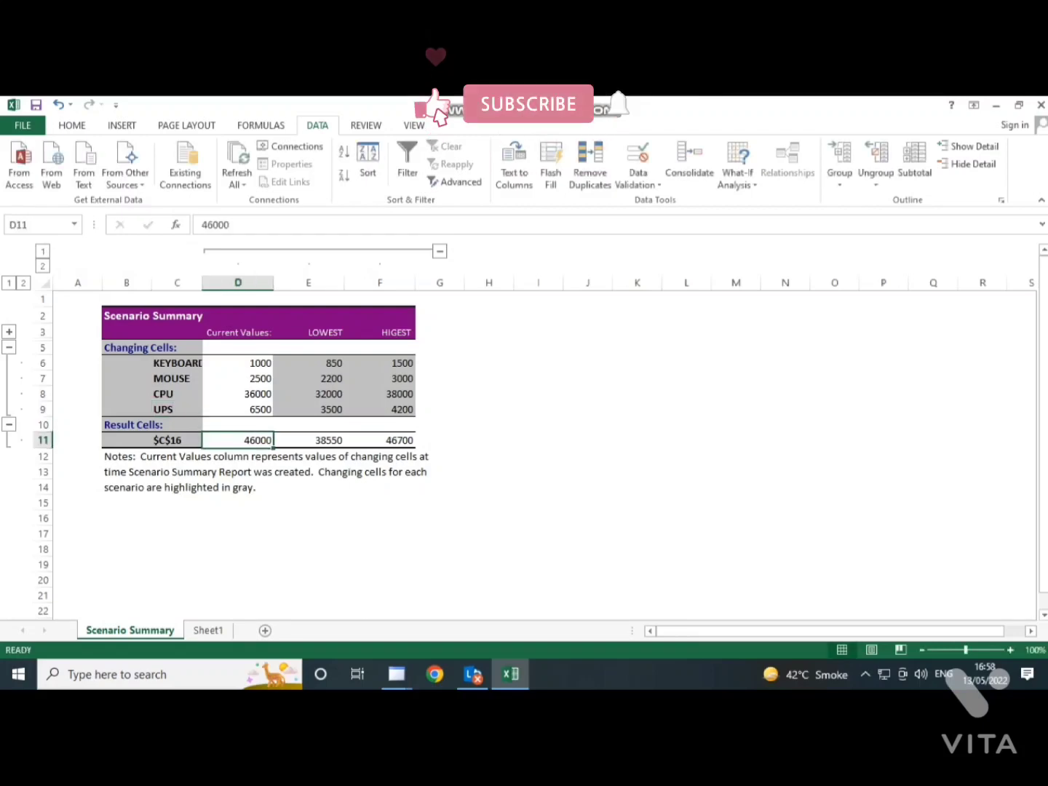
pyautogui.scroll(9, 539, 430)
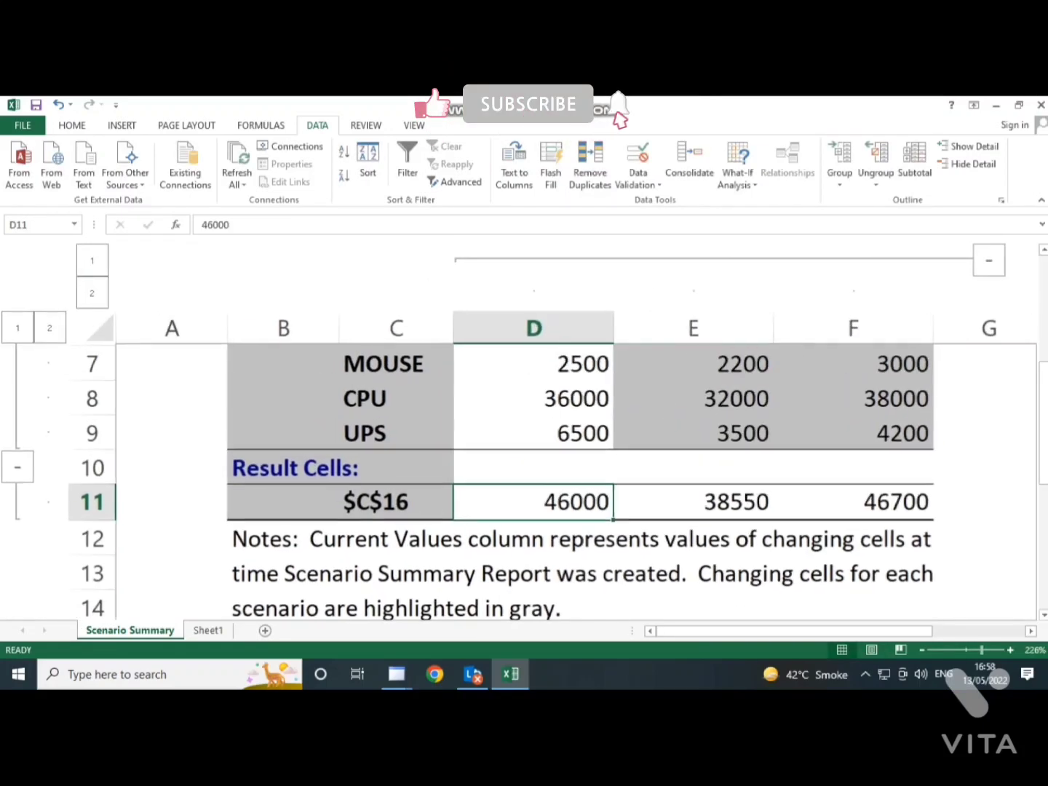
pyautogui.scroll(-7, 539, 430)
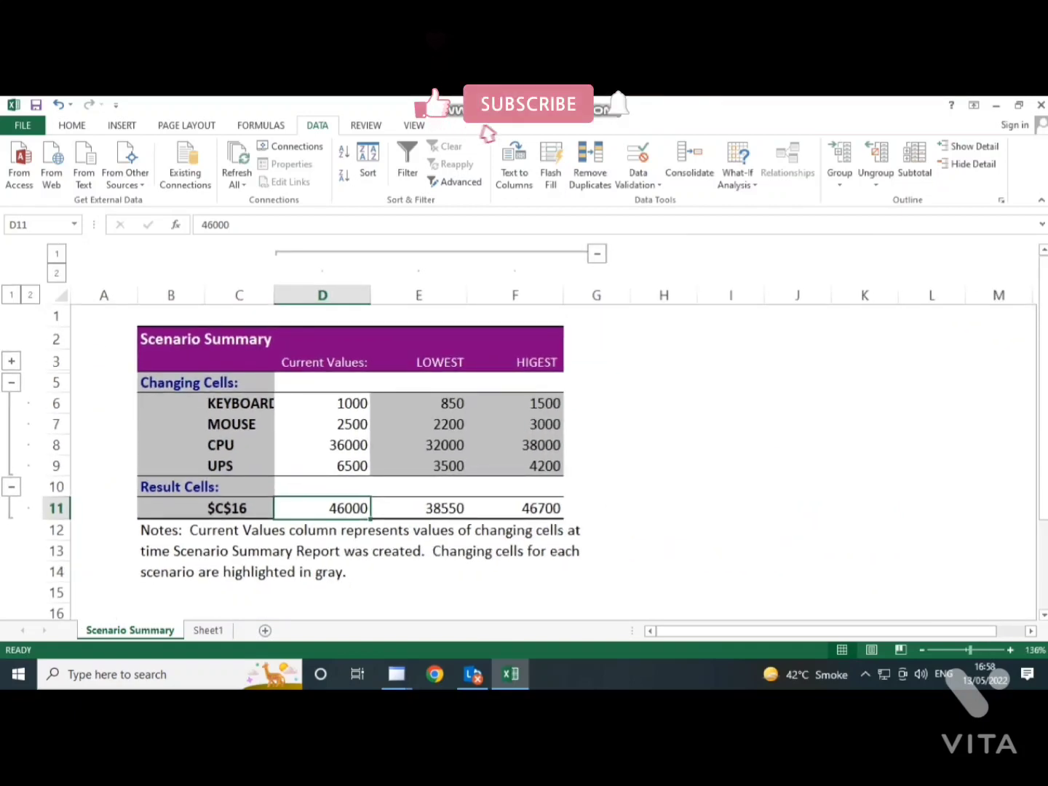
pyautogui.scroll(-9, 539, 431)
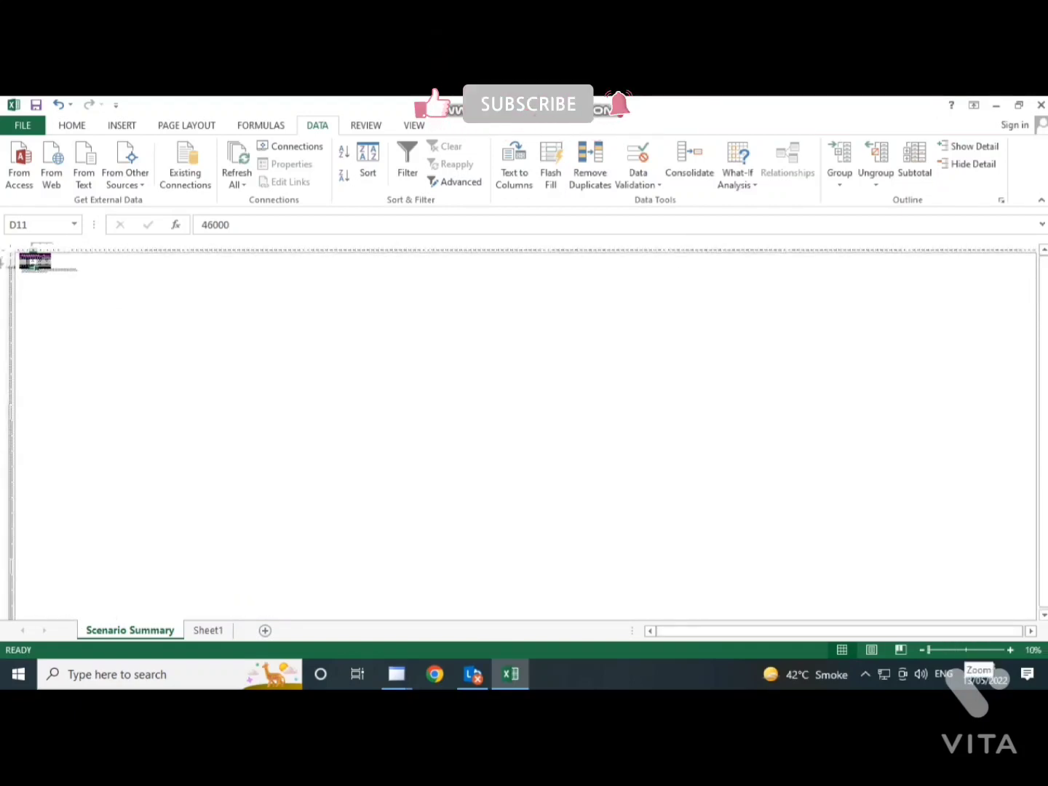
pyautogui.scroll(10, 524, 430)
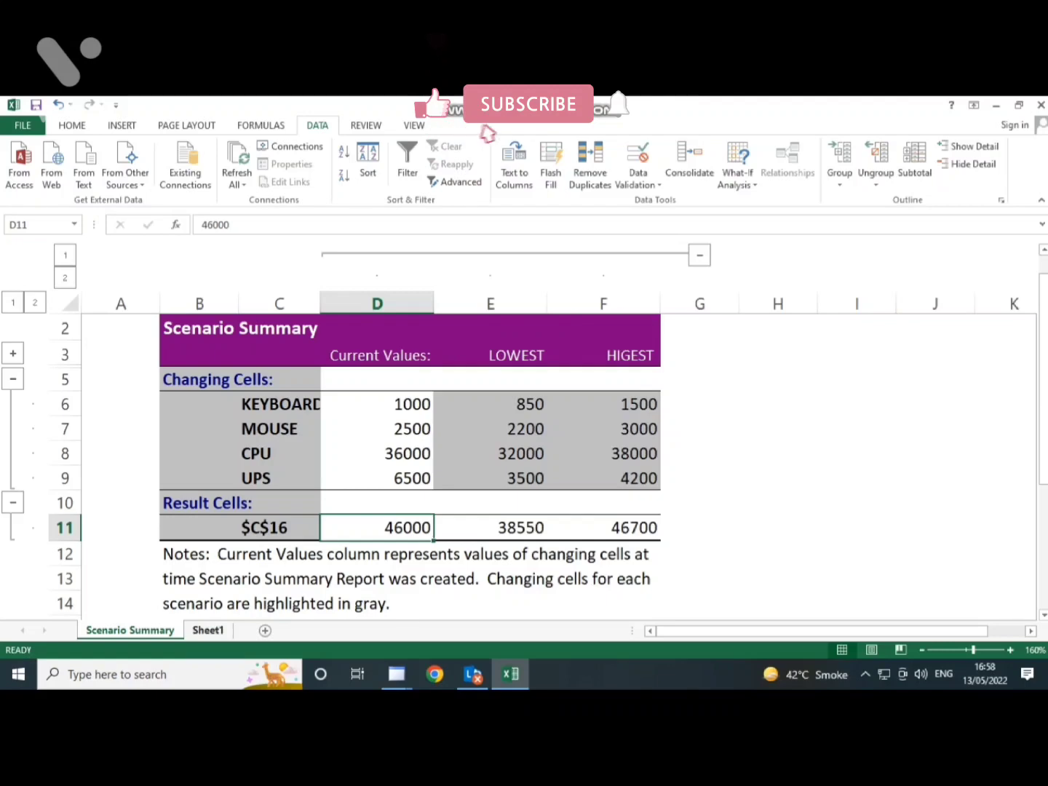
# - Copy the parts and cost table B11:C16 from Sheet1 to cell A2 of a new worksheet, and widen columns A and B
pyautogui.click(208, 630)
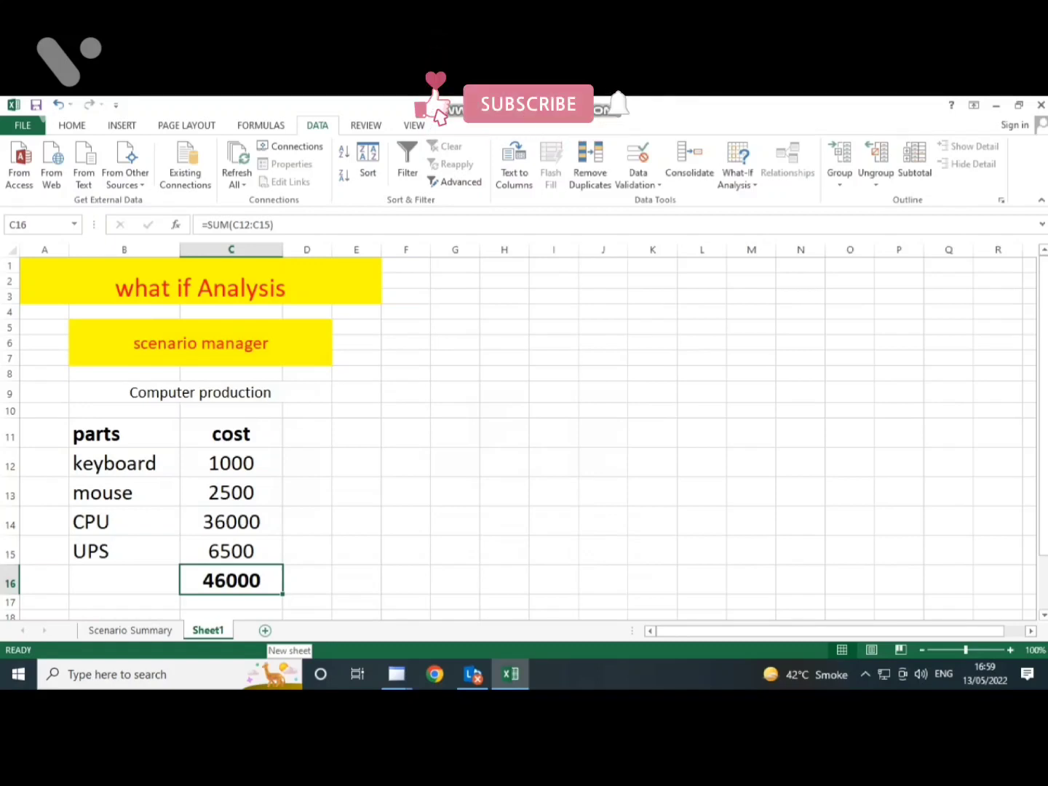
pyautogui.click(265, 630)
pyautogui.click(208, 630)
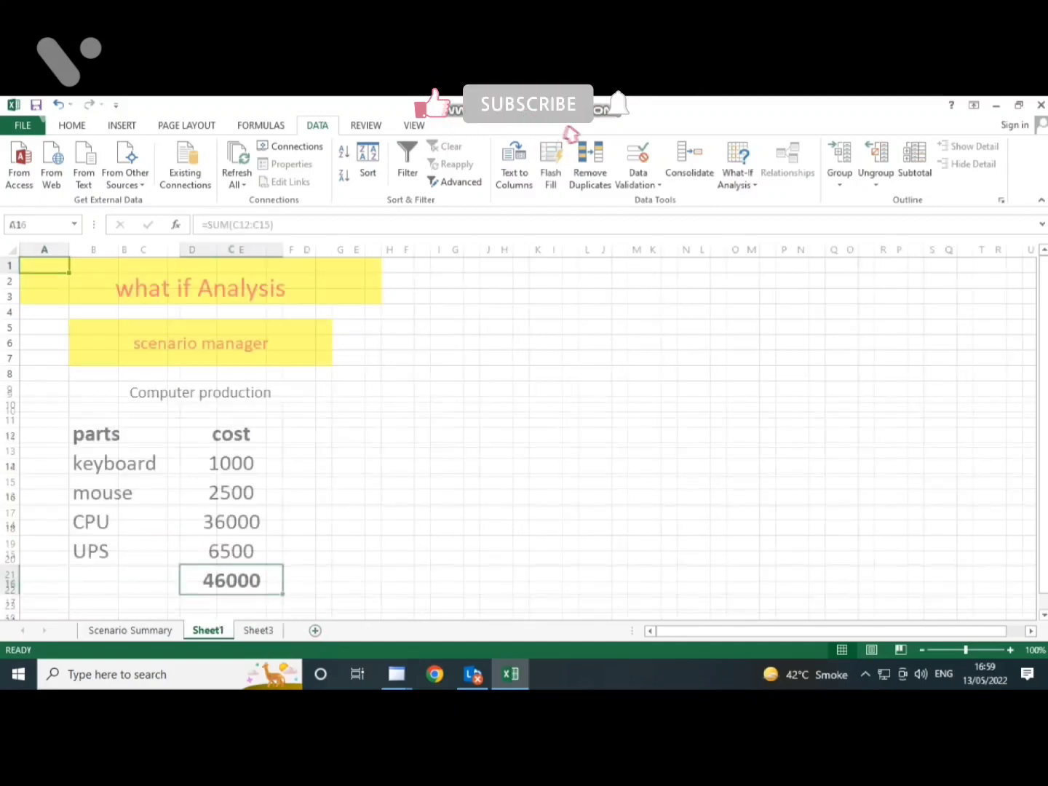
pyautogui.moveTo(95, 434); pyautogui.dragTo(231, 580)
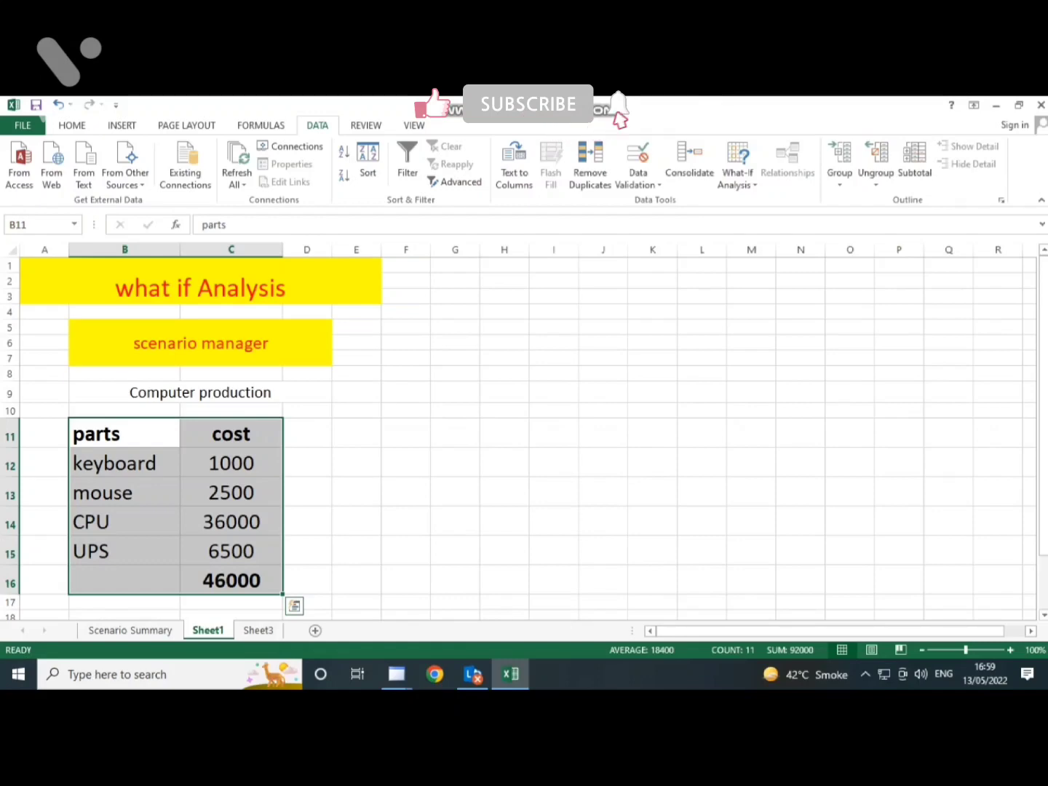
pyautogui.hotkey('ctrl', 'c')
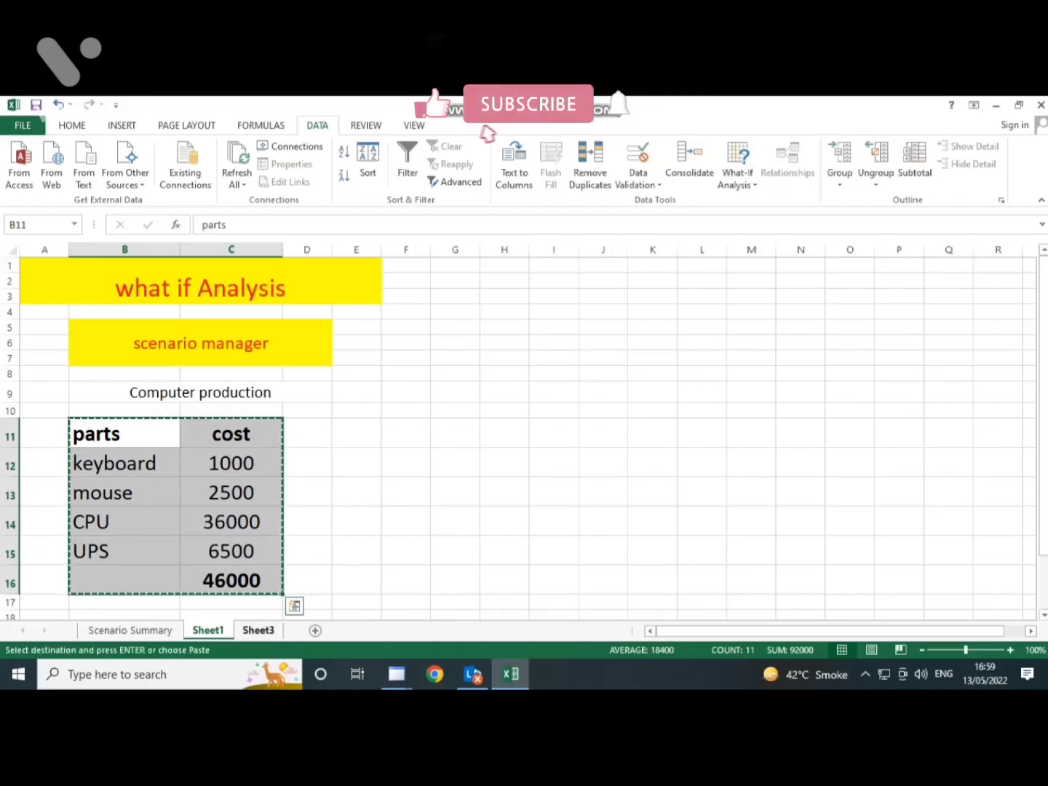
pyautogui.click(258, 630)
pyautogui.moveTo(44, 281); pyautogui.dragTo(195, 390)
pyautogui.hotkey('ctrl', 'v')
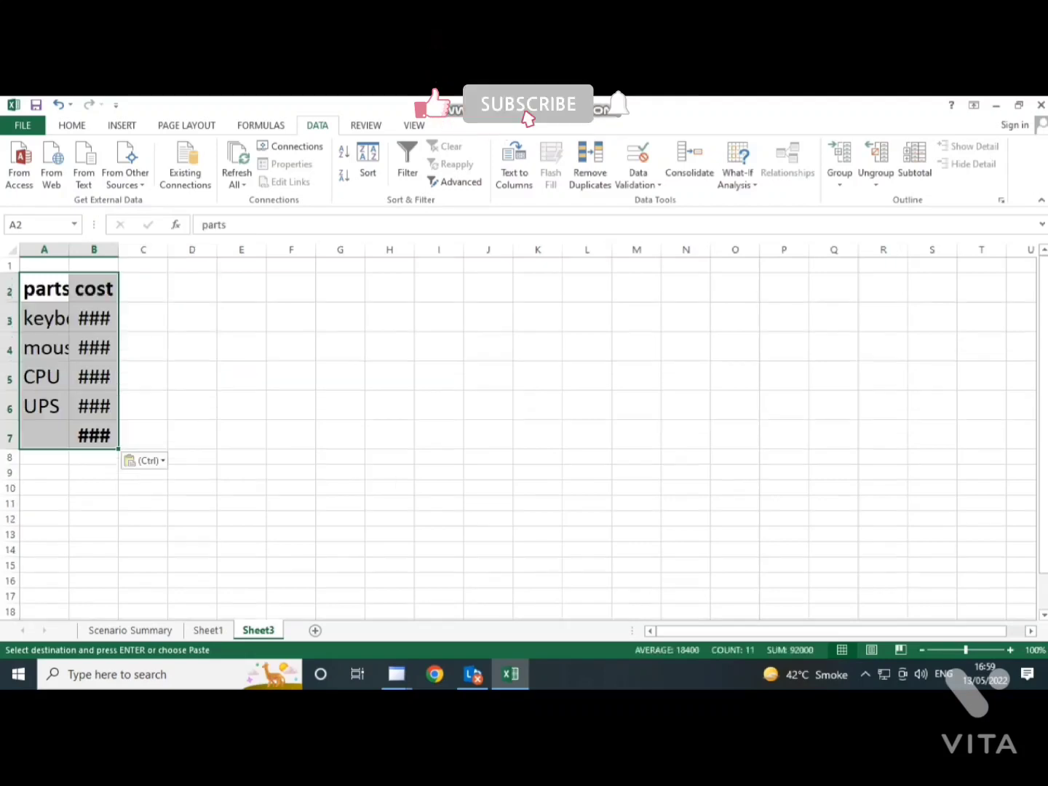
pyautogui.moveTo(69, 249); pyautogui.dragTo(243, 250)
# - Set the copied table's keyboard cost to 1200 and mouse cost to 2800
pyautogui.click(182, 318)
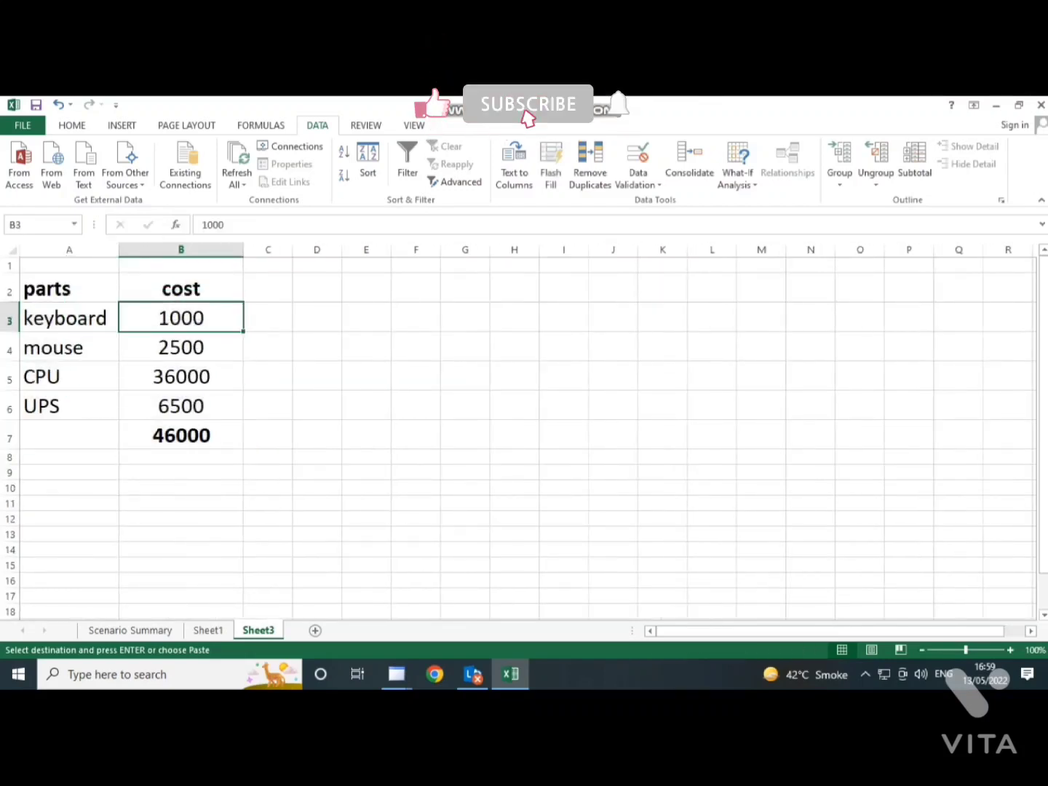
pyautogui.write('1200')
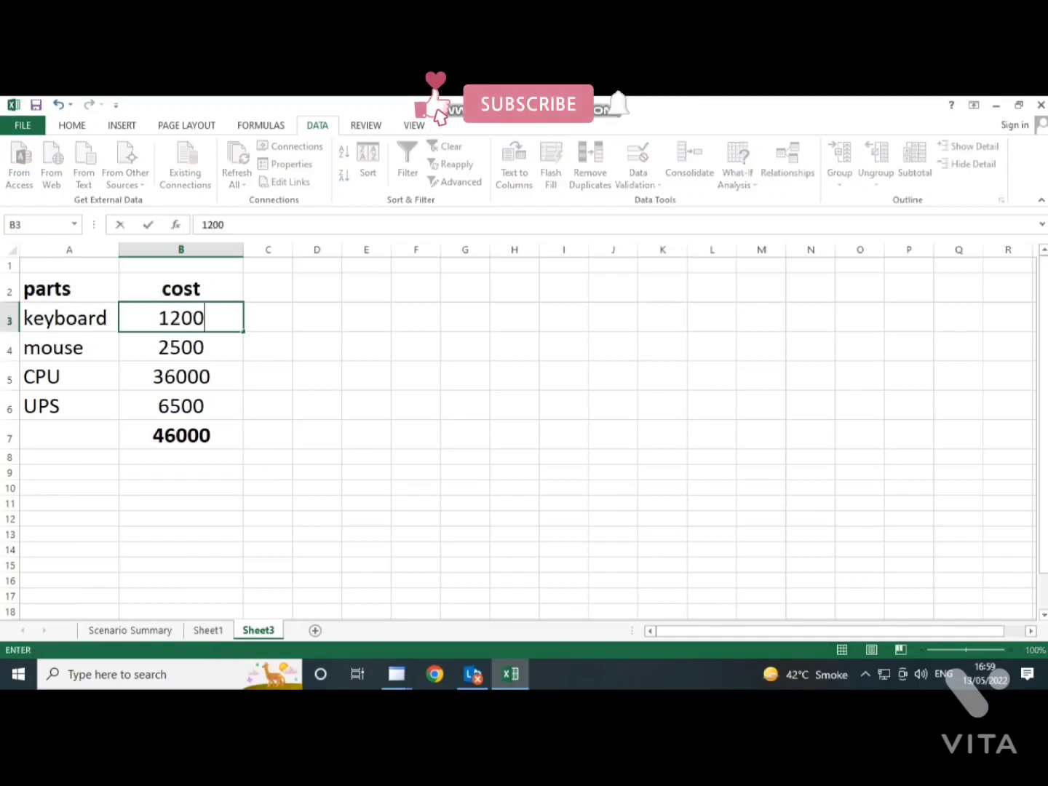
pyautogui.press('Return')
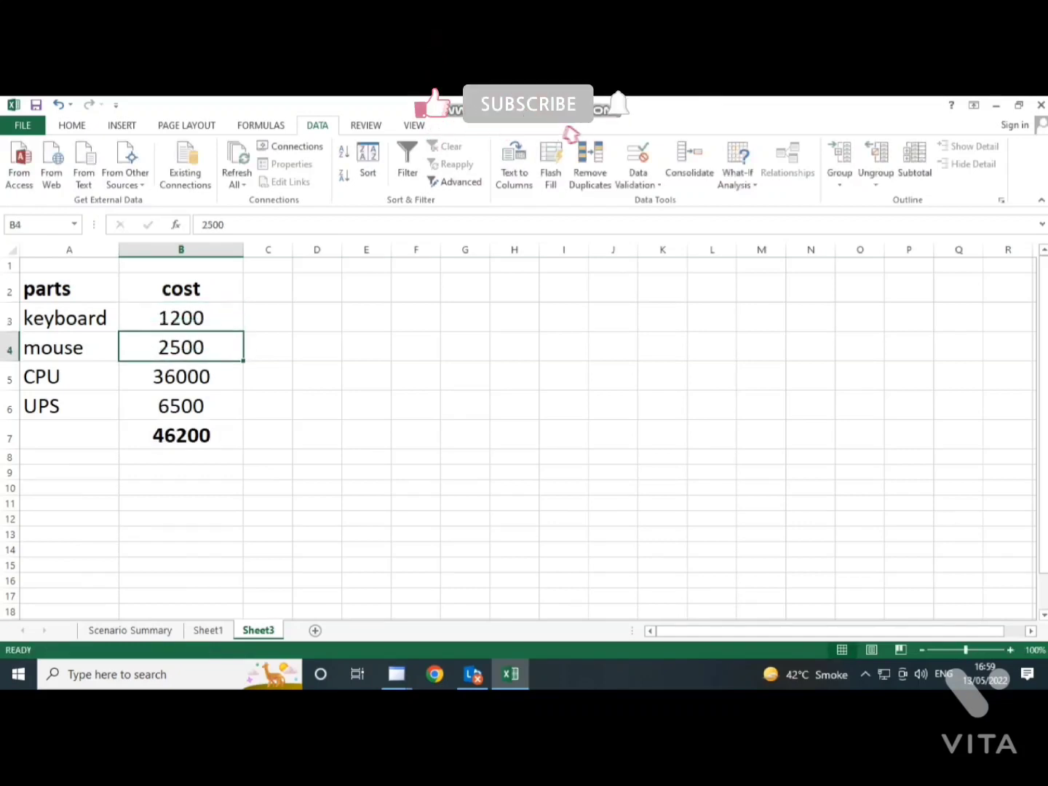
pyautogui.write('2800')
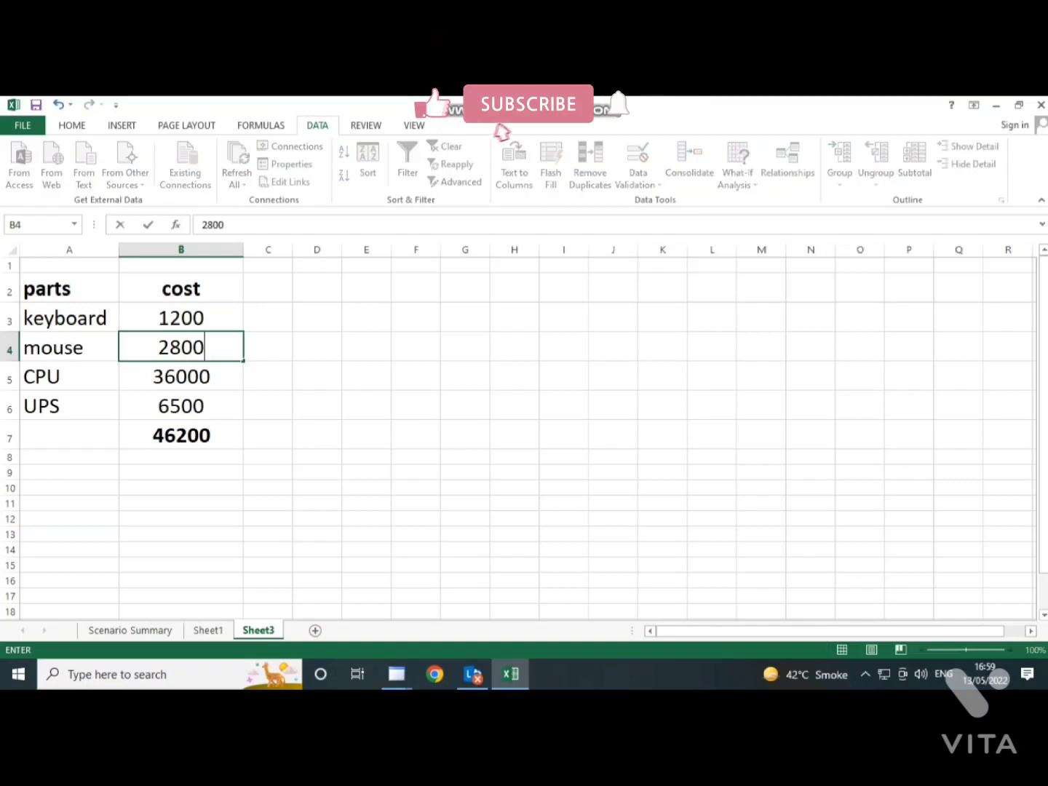
pyautogui.press('Return')
# - Set the copied table's CPU cost to 37000 and UPS cost to 8000
pyautogui.write('37')
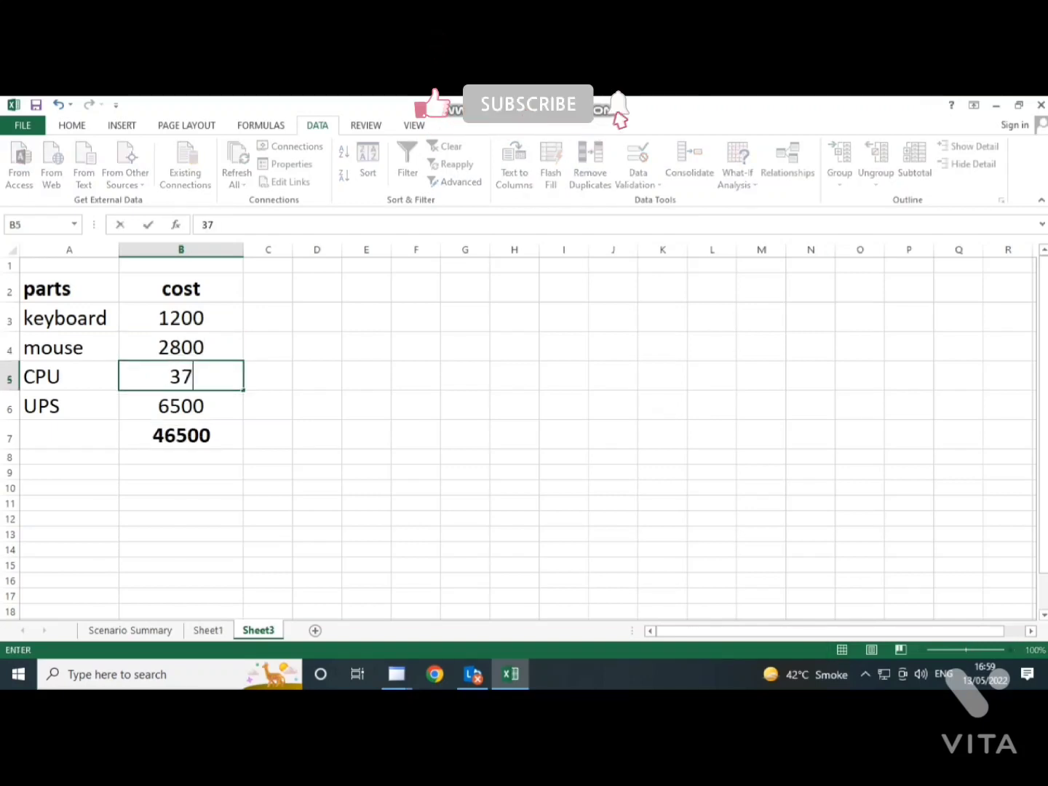
pyautogui.write('000')
pyautogui.press('Return')
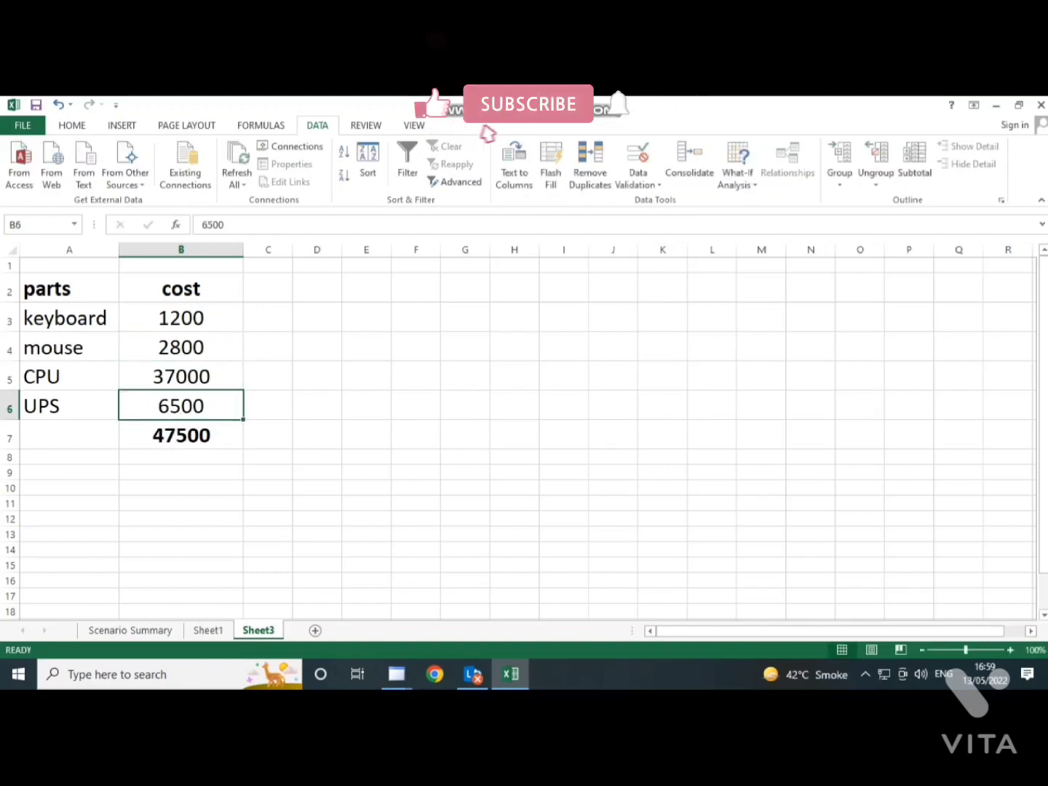
pyautogui.write('8000')
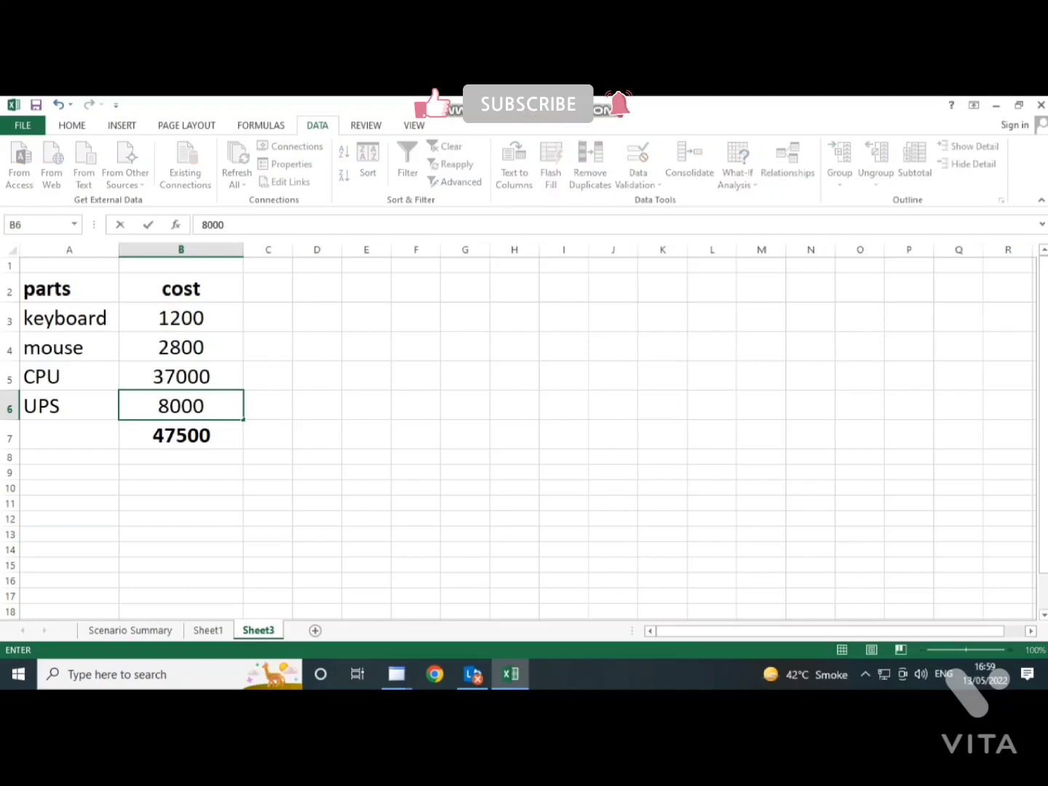
pyautogui.click(317, 435)
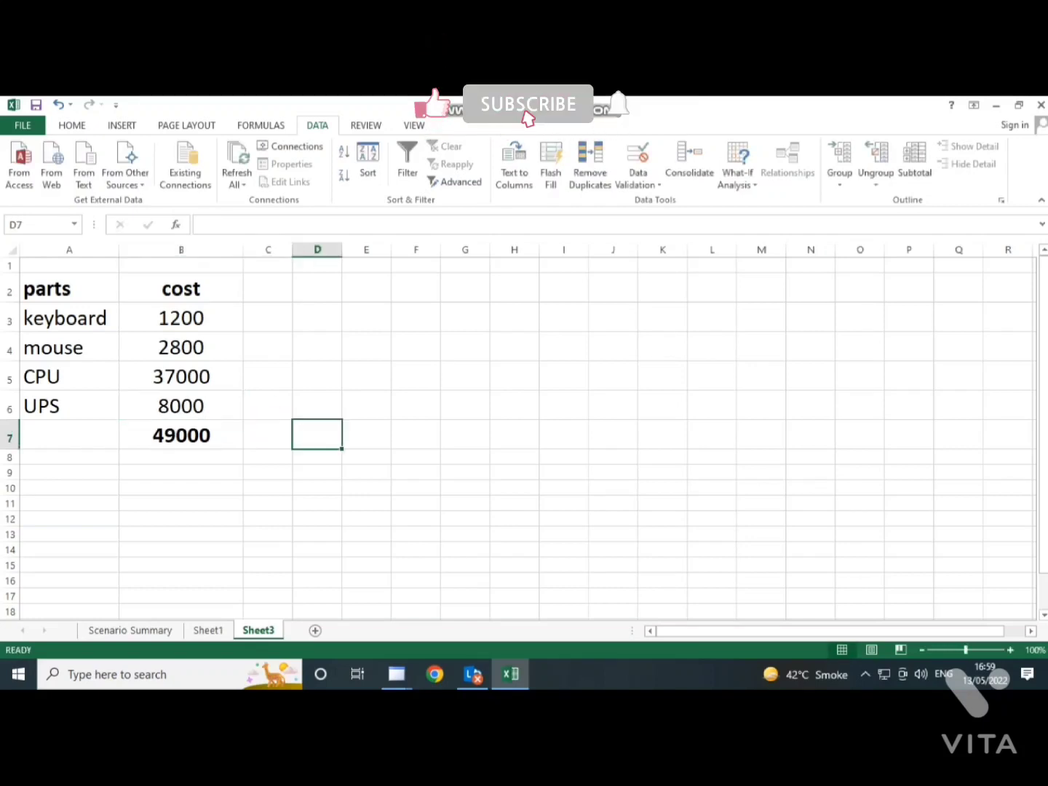
# - Start a new scenario named PREVIOUS YEAR in Scenario Manager on the copied table's sheet
pyautogui.click(181, 435)
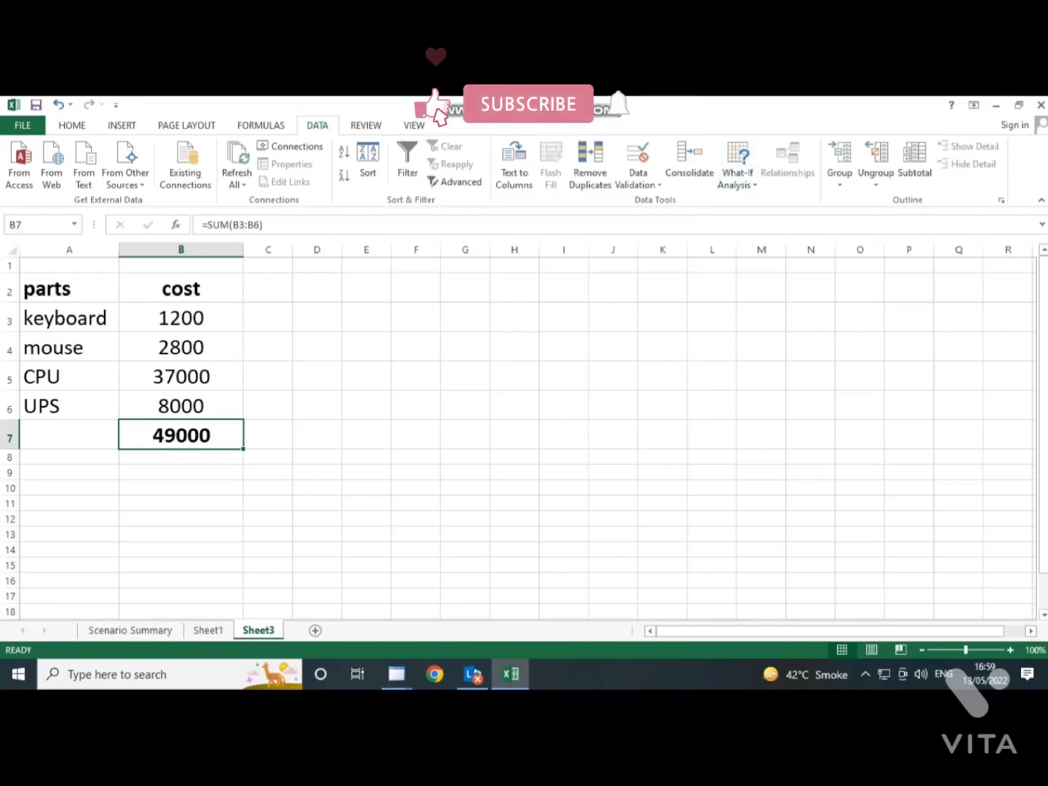
pyautogui.click(737, 174)
pyautogui.click(781, 201)
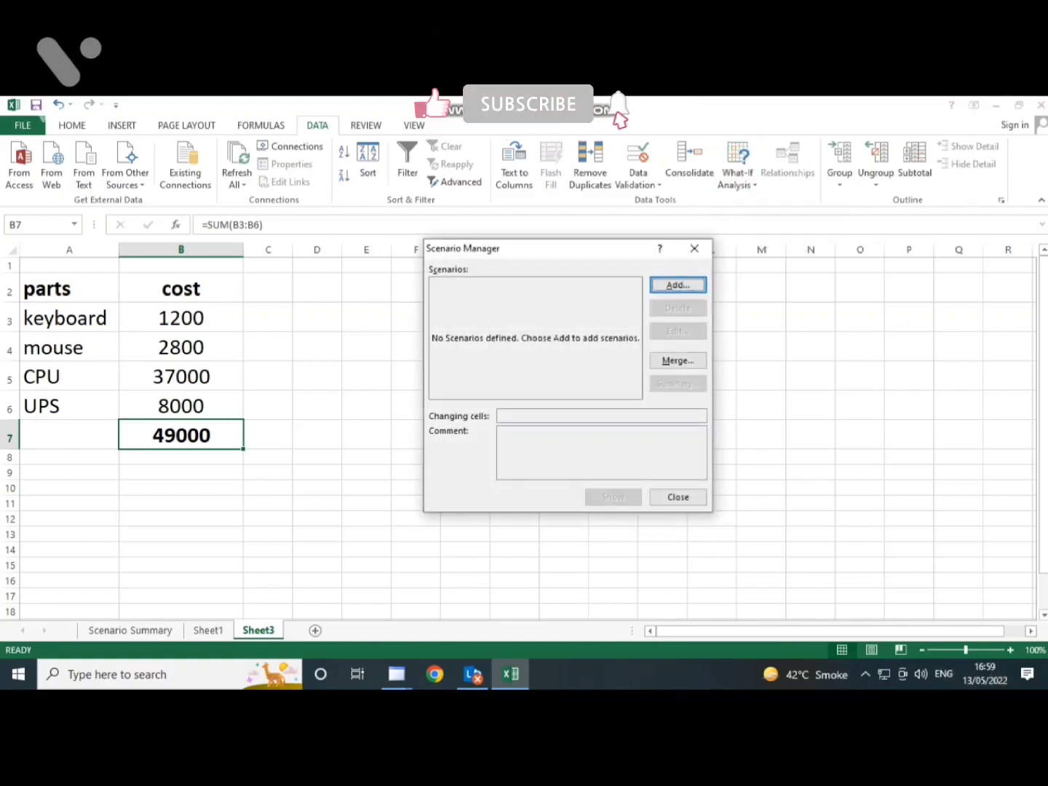
pyautogui.click(677, 284)
pyautogui.write('PR')
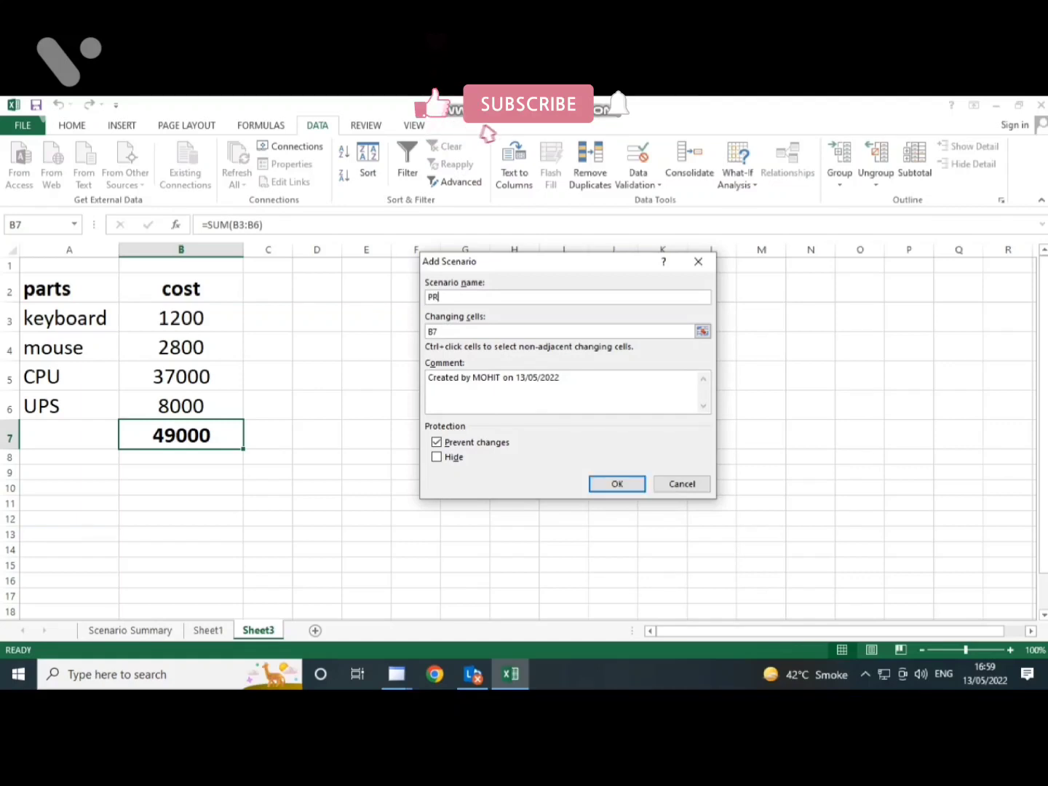
pyautogui.write('EVI')
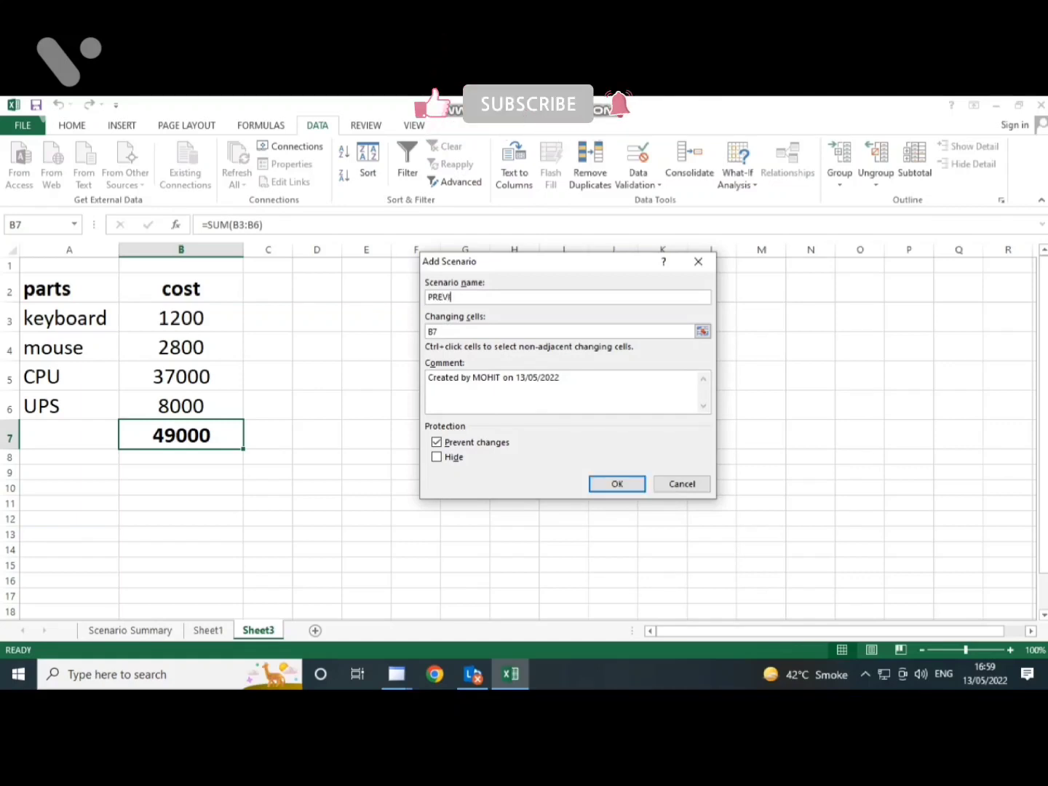
pyautogui.write('OUS YEAR')
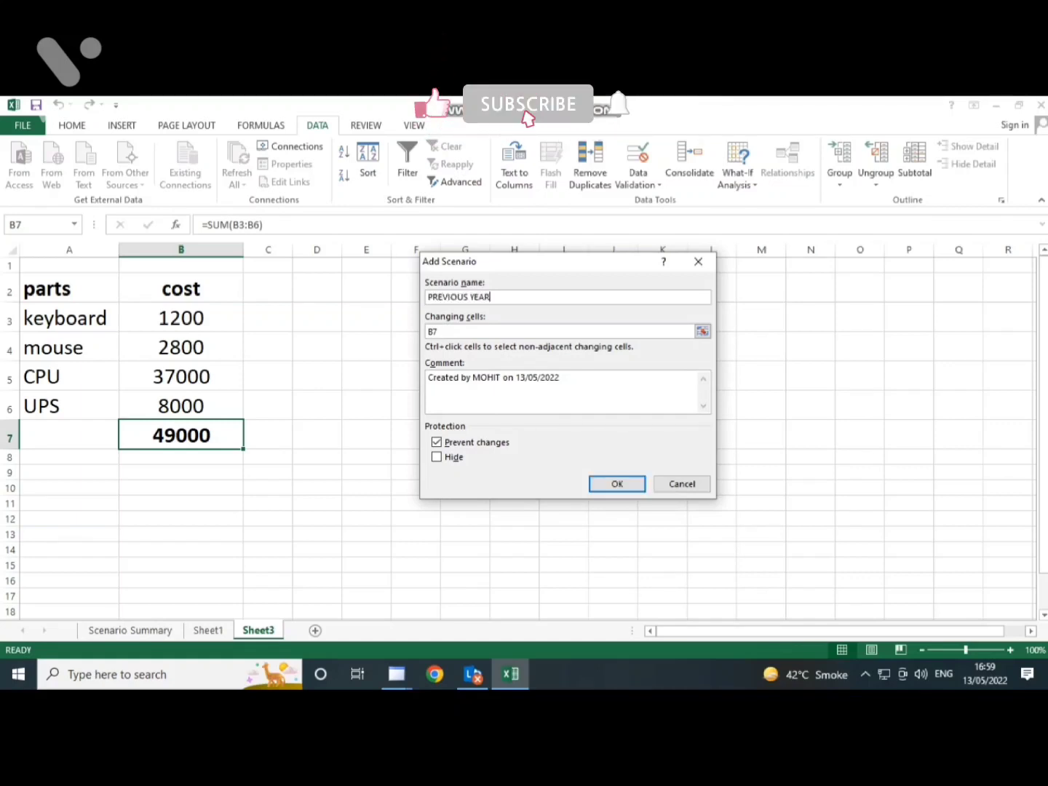
# - Set the PREVIOUS YEAR scenario's changing cells to B3:B6, save it with the existing cell values, and close Scenario Manager
pyautogui.press('Tab')
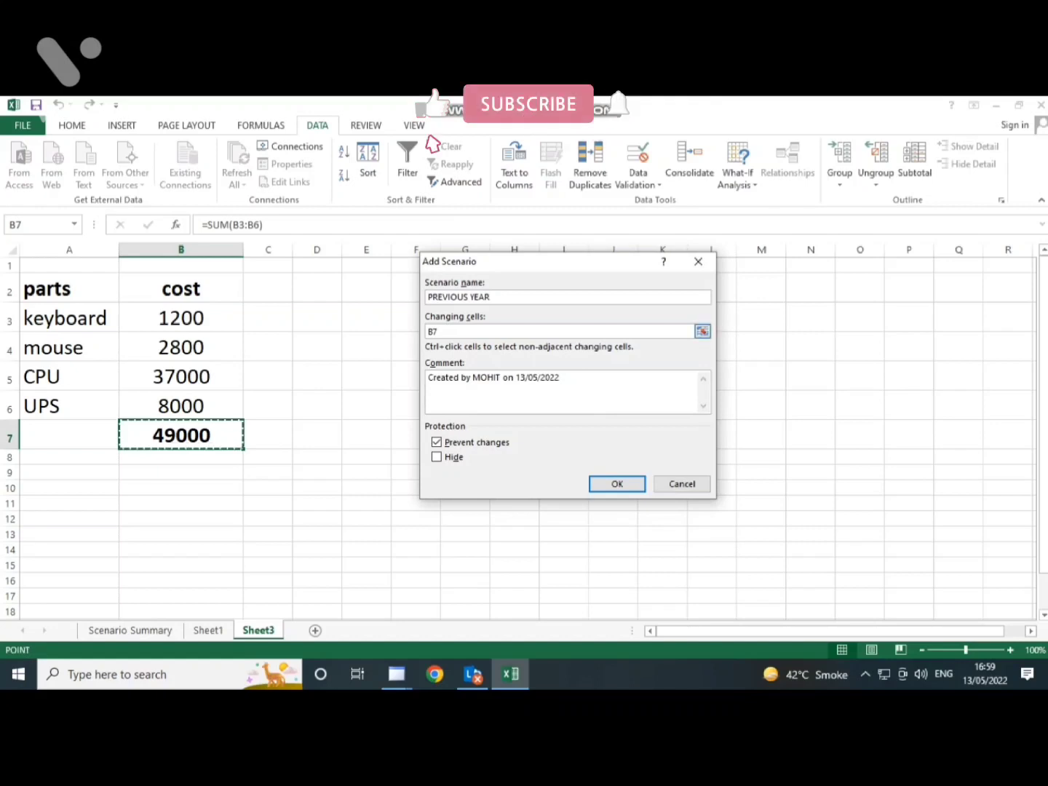
pyautogui.press('BackSpace')
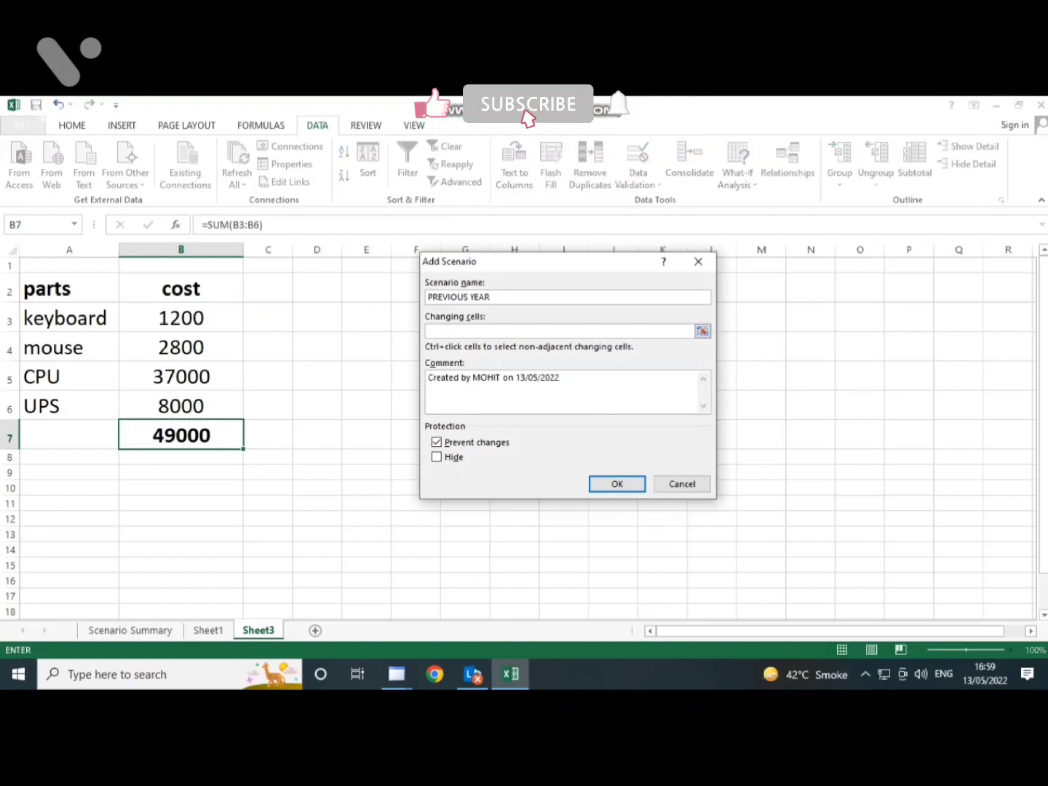
pyautogui.moveTo(181, 318); pyautogui.dragTo(181, 406)
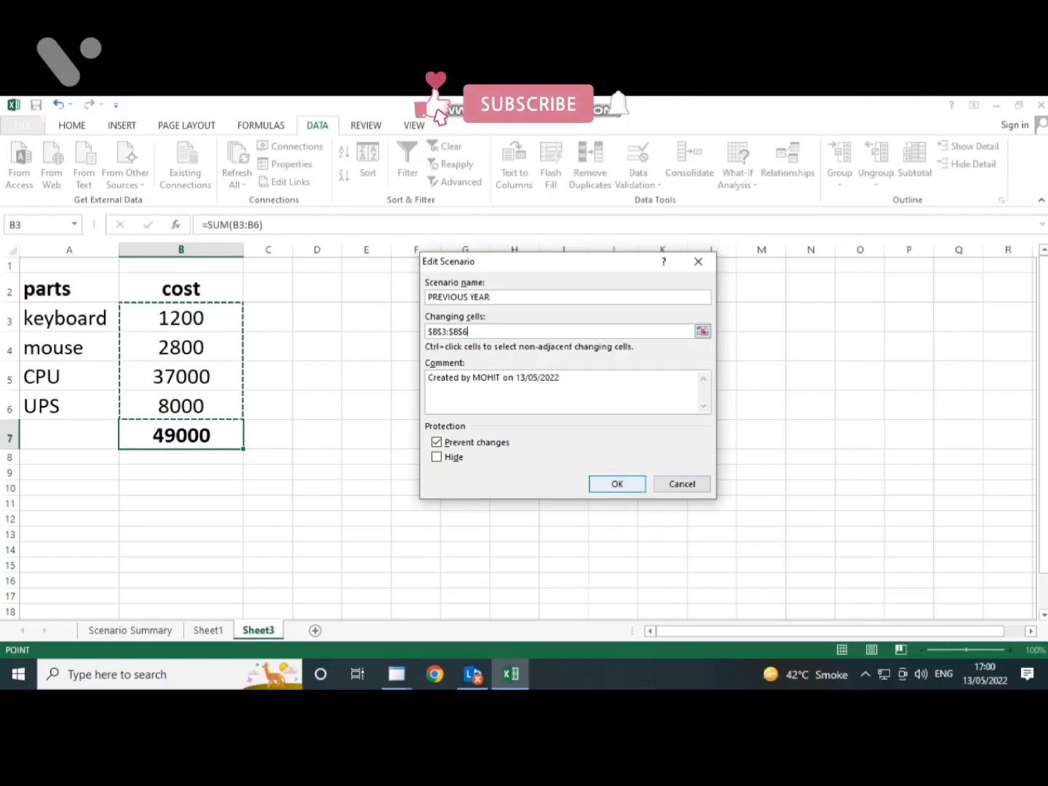
pyautogui.press('Return')
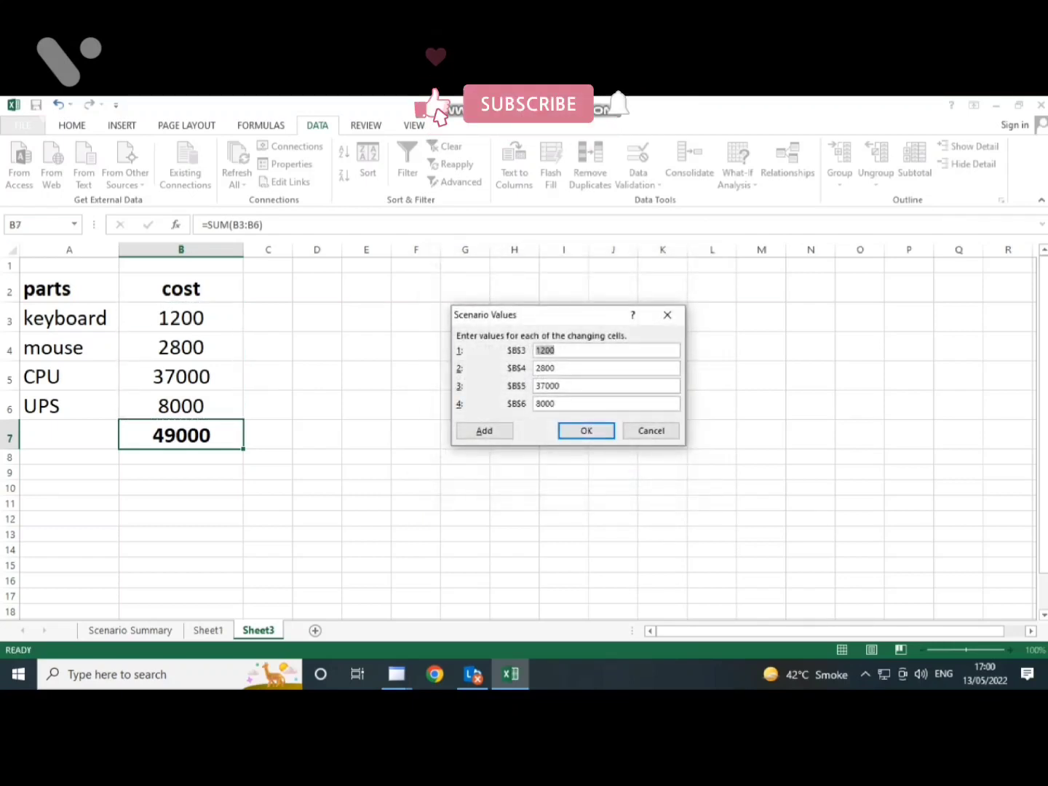
pyautogui.press('Return')
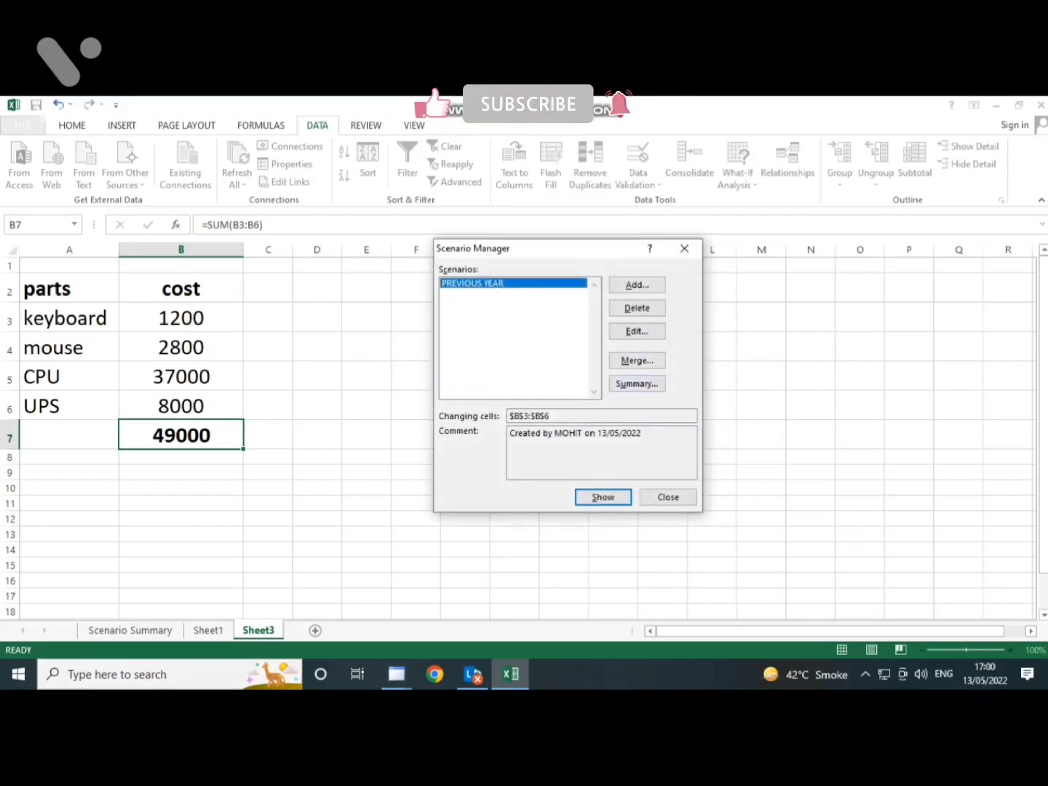
pyautogui.click(684, 248)
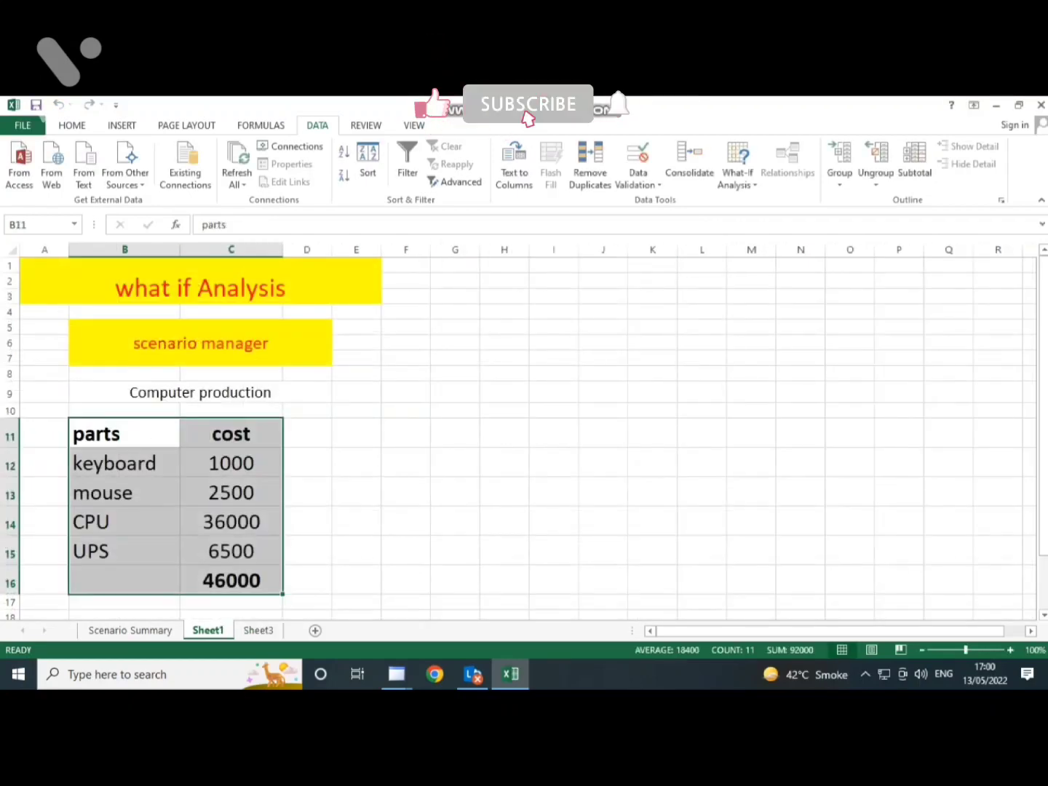
# - Merge the scenarios from Sheet3 into Sheet1's Scenario Manager and create a scenario summary report with C16 as the result cell
pyautogui.click(737, 174)
pyautogui.click(771, 198)
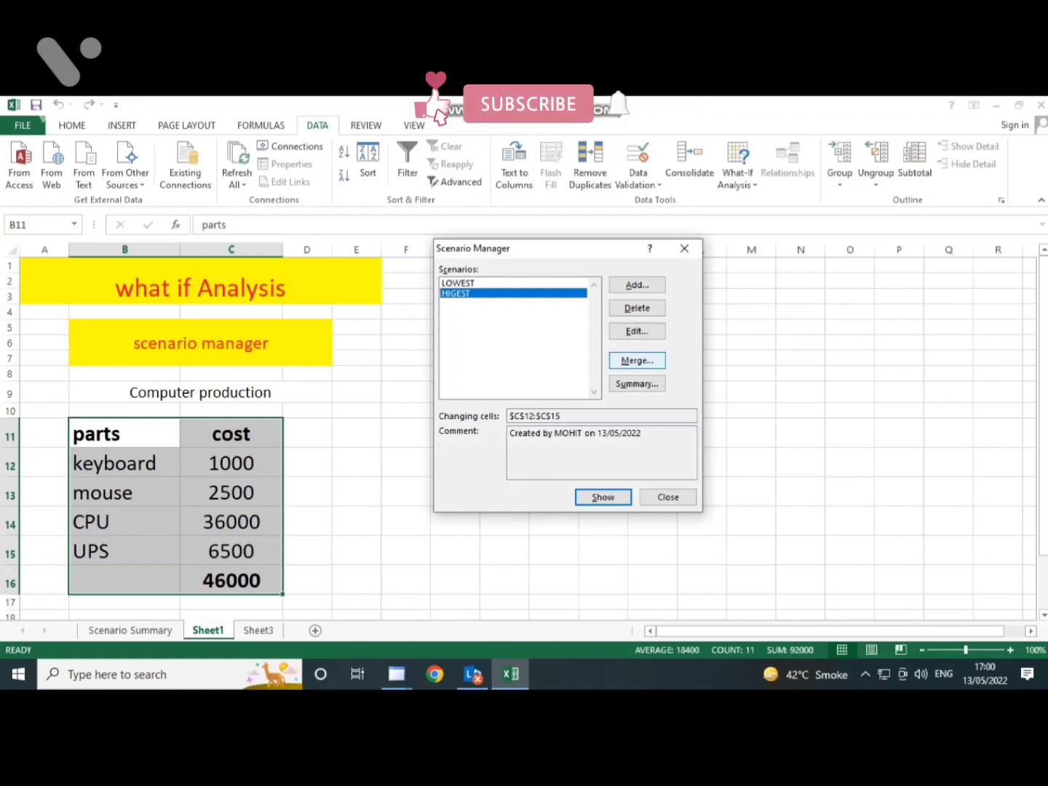
pyautogui.click(637, 360)
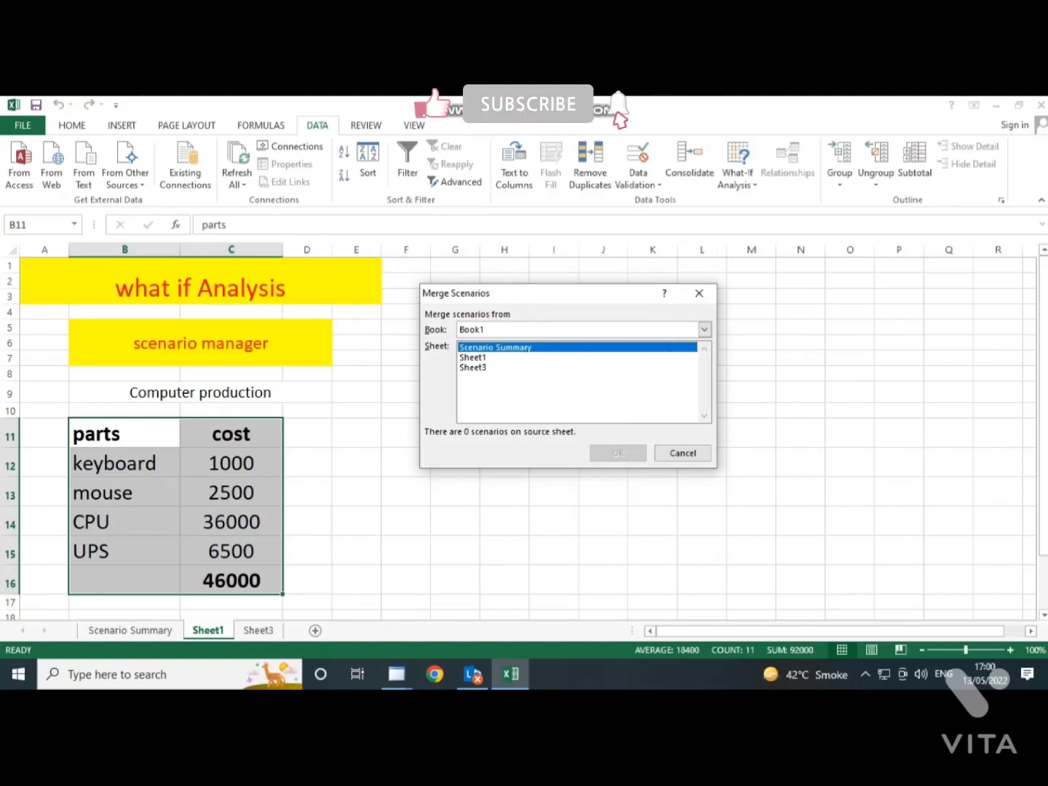
pyautogui.click(473, 367)
pyautogui.click(618, 452)
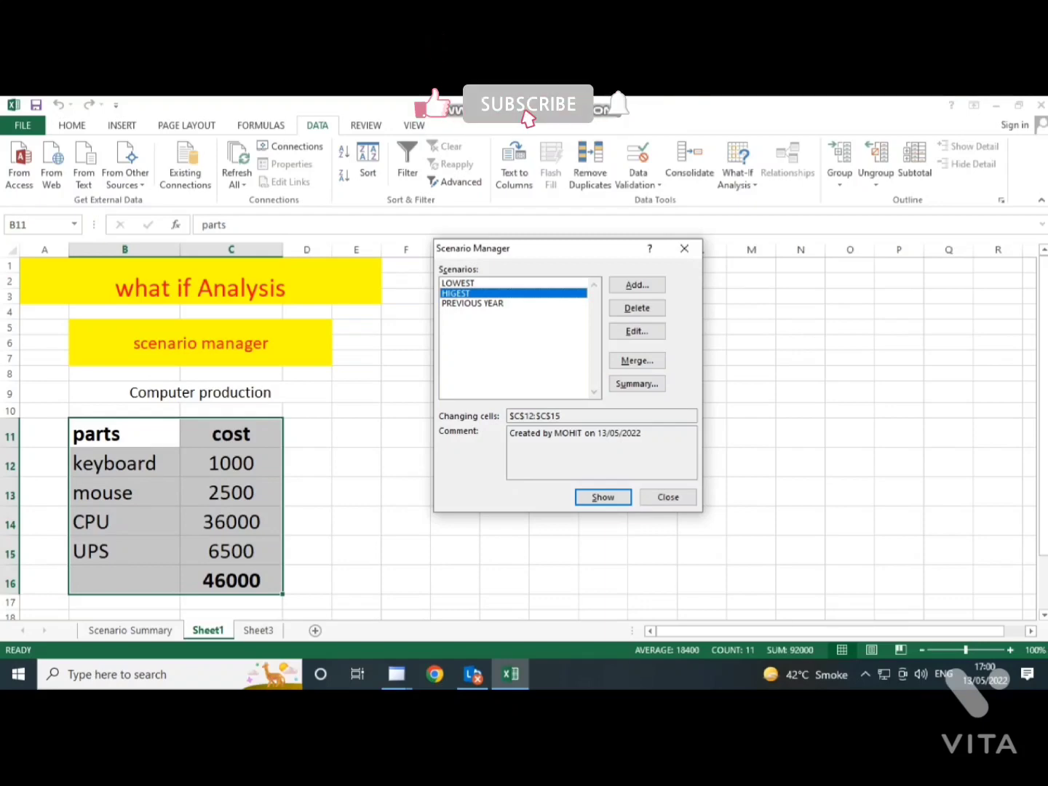
pyautogui.click(637, 383)
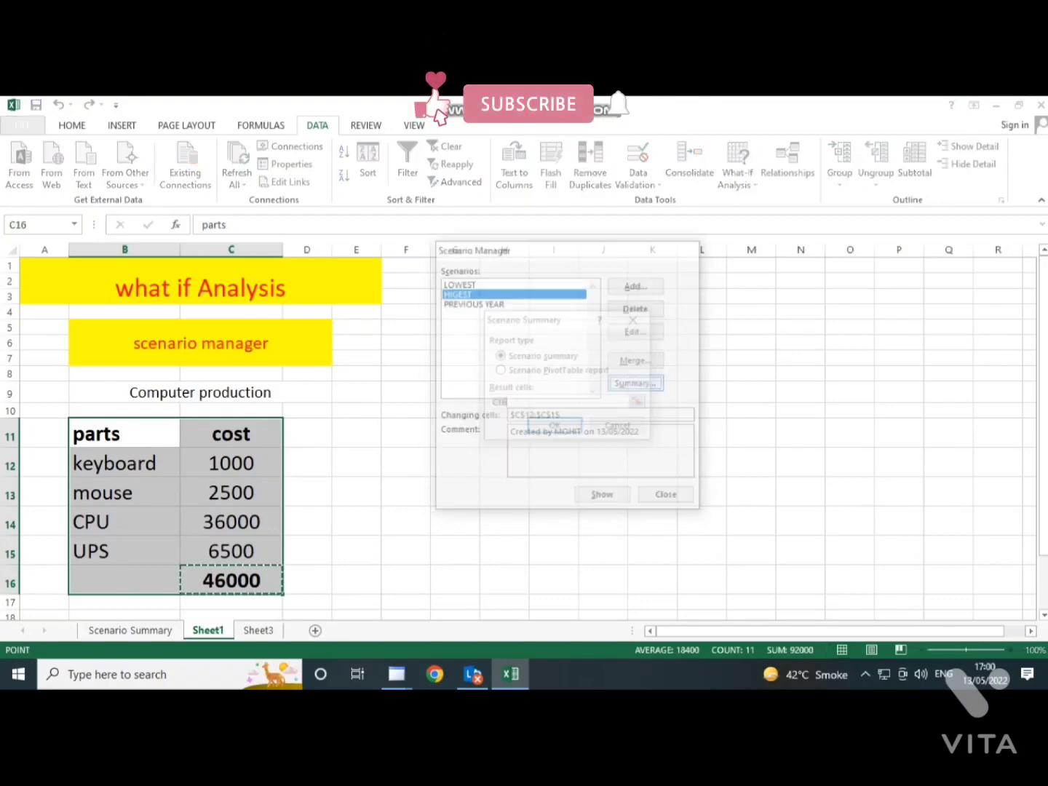
pyautogui.click(555, 427)
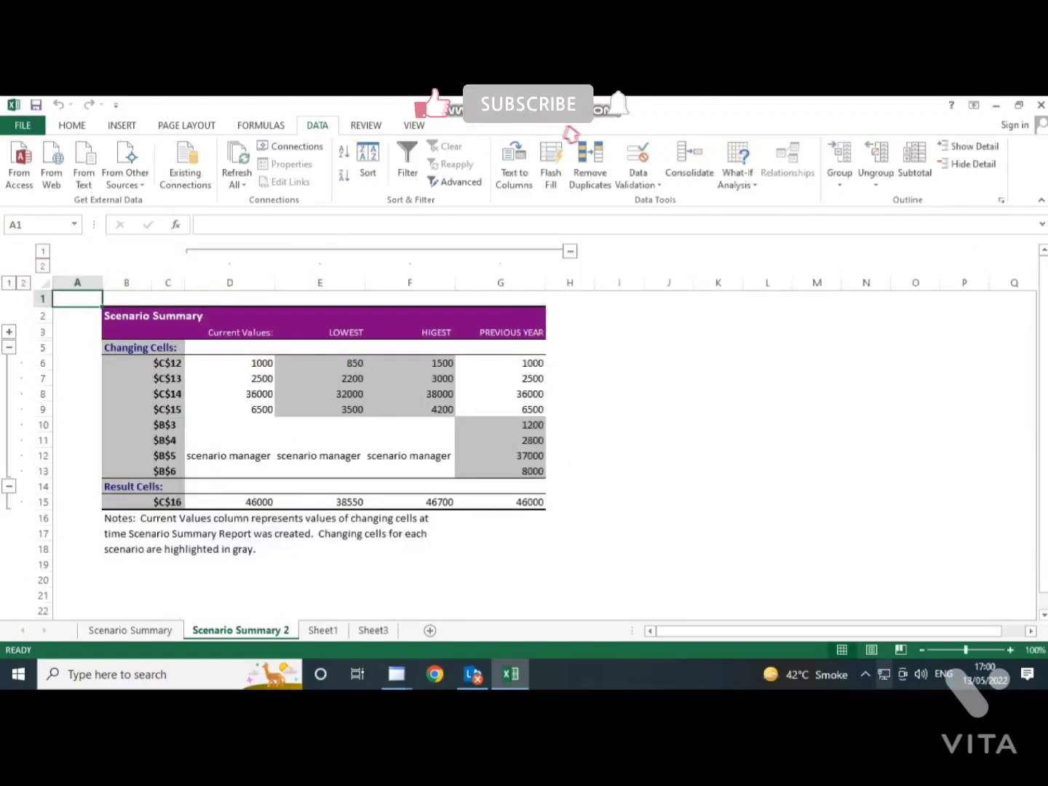
# - Examine the new summary's C16 results for the current values, LOWEST, HIGEST and PREVIOUS YEAR, and return to Sheet1
pyautogui.scroll(7, 524, 430)
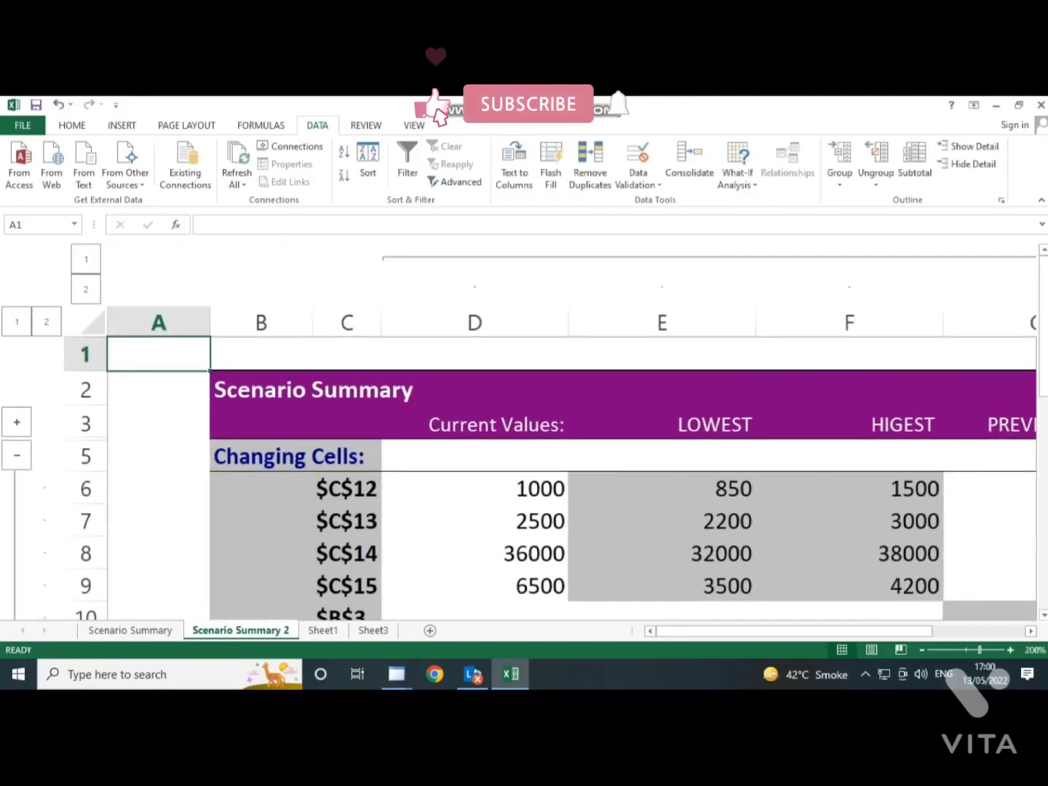
pyautogui.scroll(-4, 524, 429)
pyautogui.scroll(-1, 458, 466)
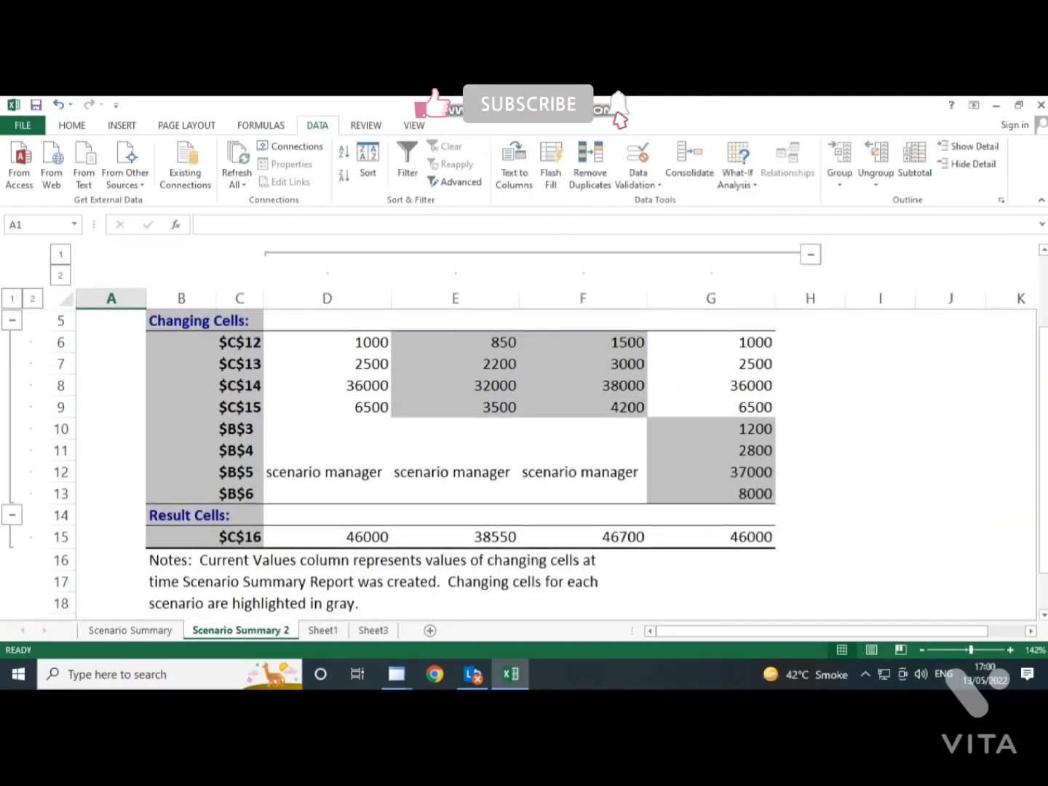
pyautogui.scroll(1, 459, 466)
pyautogui.scroll(-1, 459, 465)
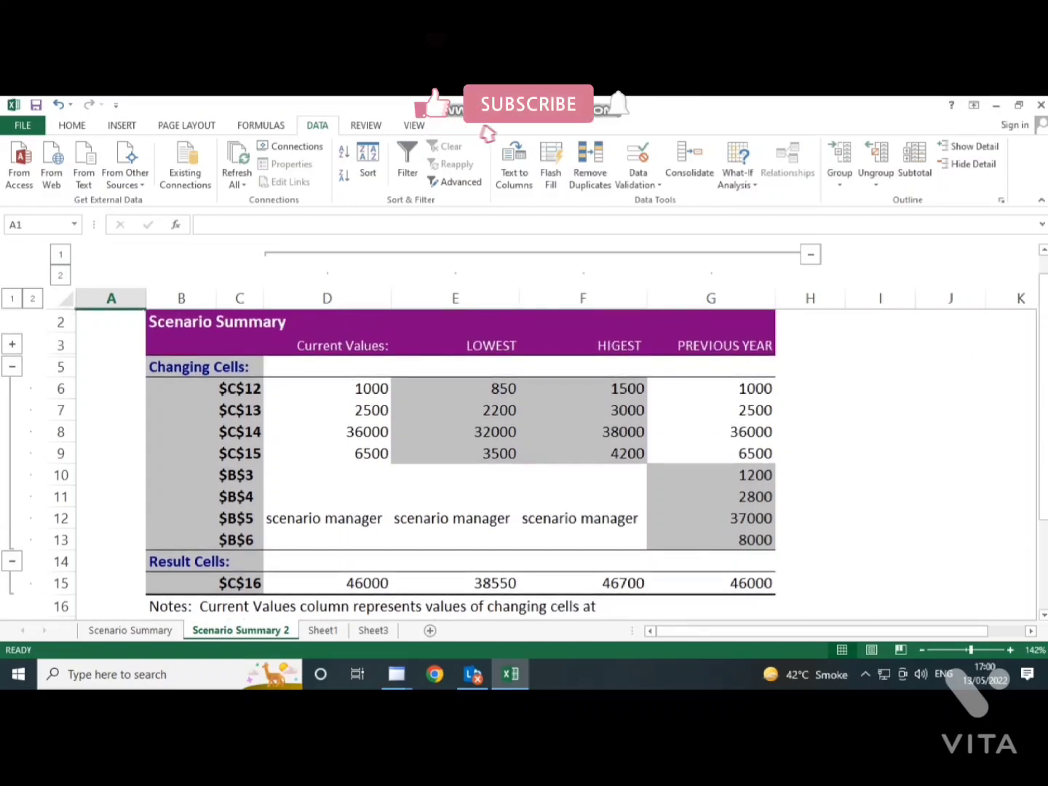
pyautogui.click(327, 583)
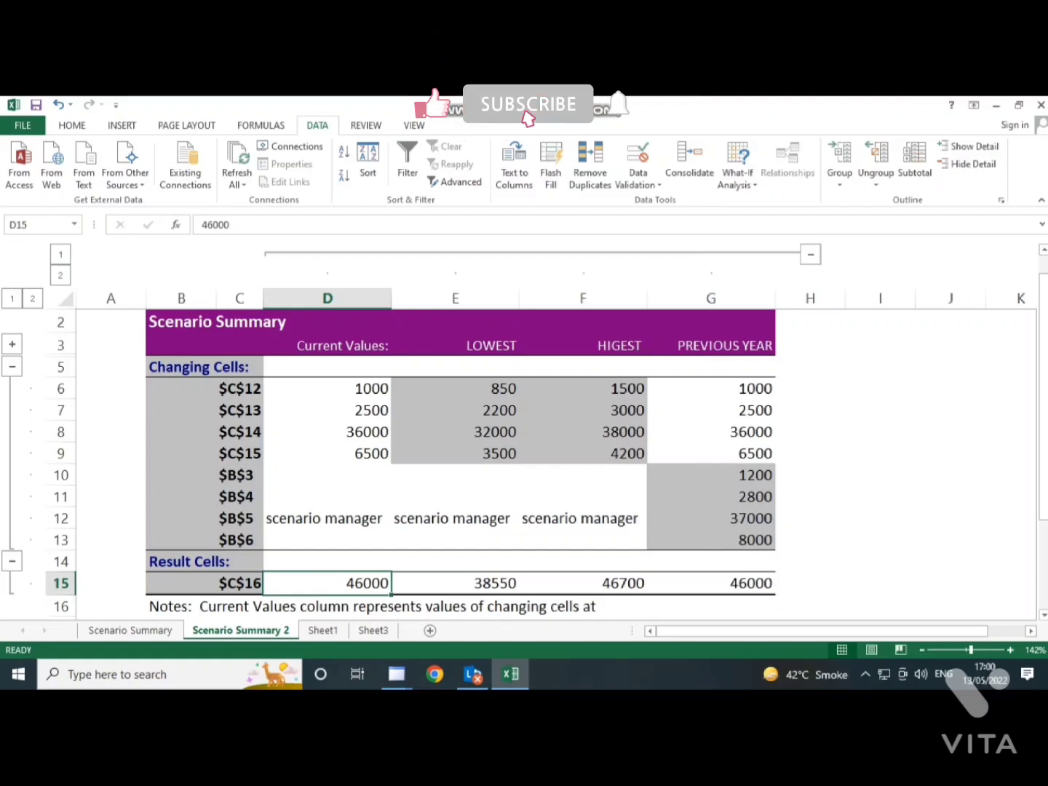
pyautogui.click(456, 583)
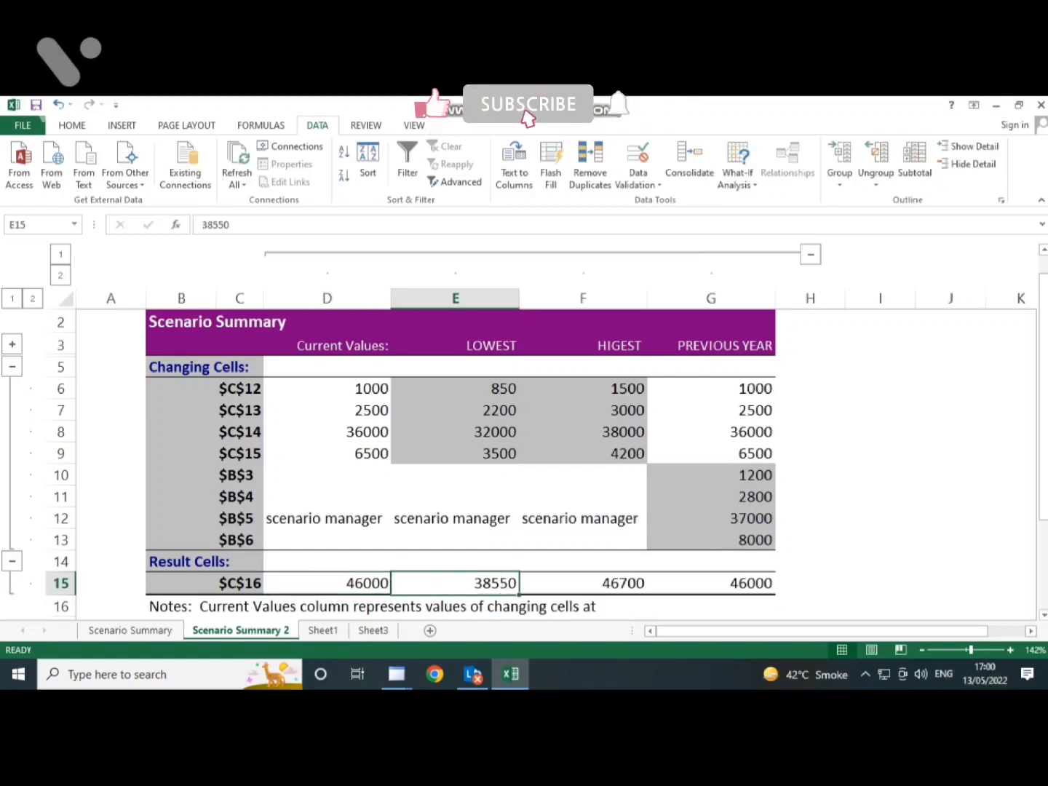
pyautogui.click(582, 582)
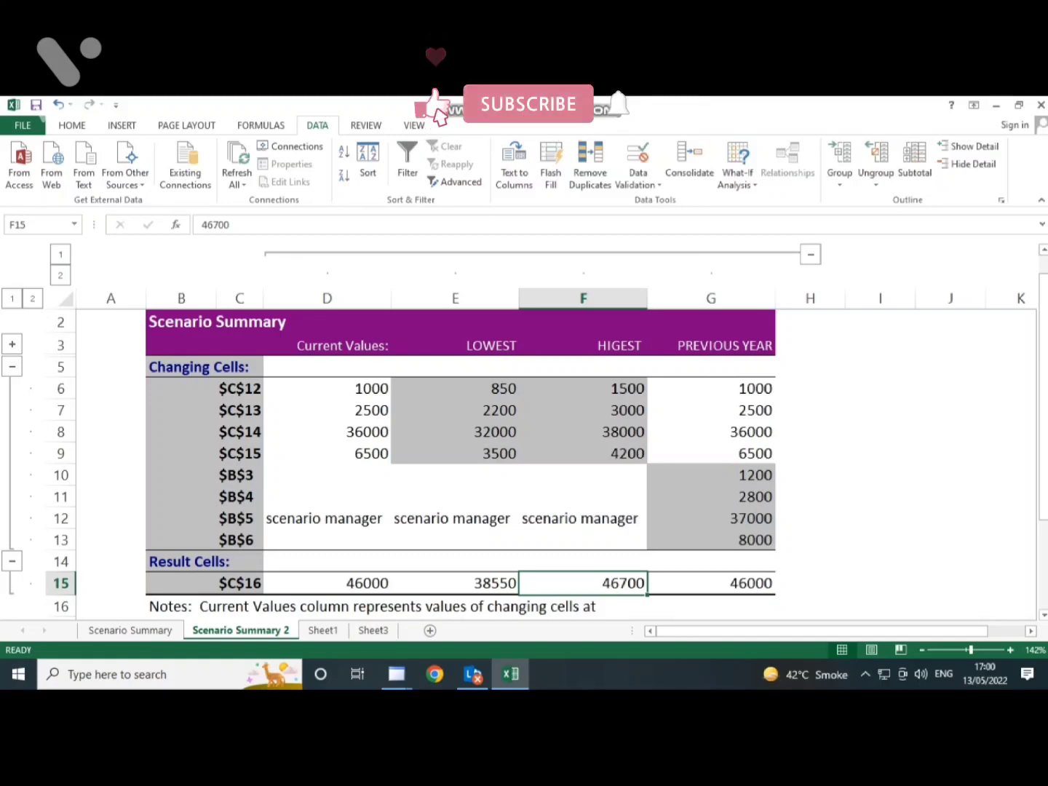
pyautogui.click(710, 583)
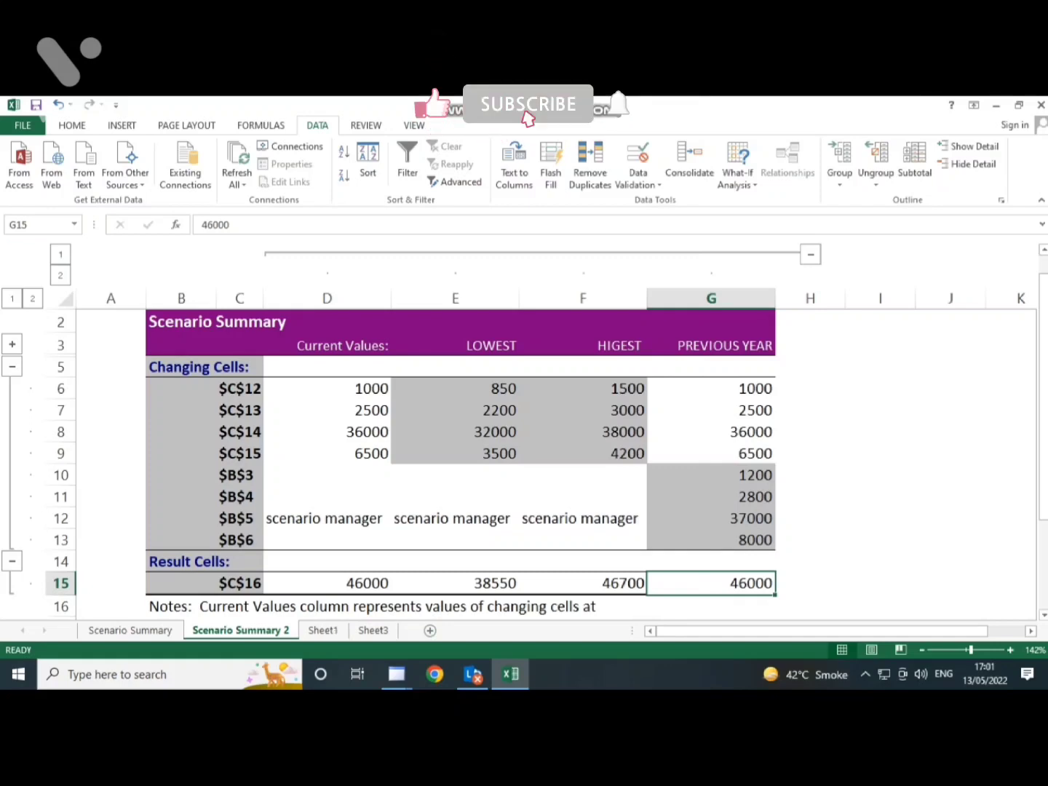
pyautogui.hotkey('ctrl', 'pagedown')
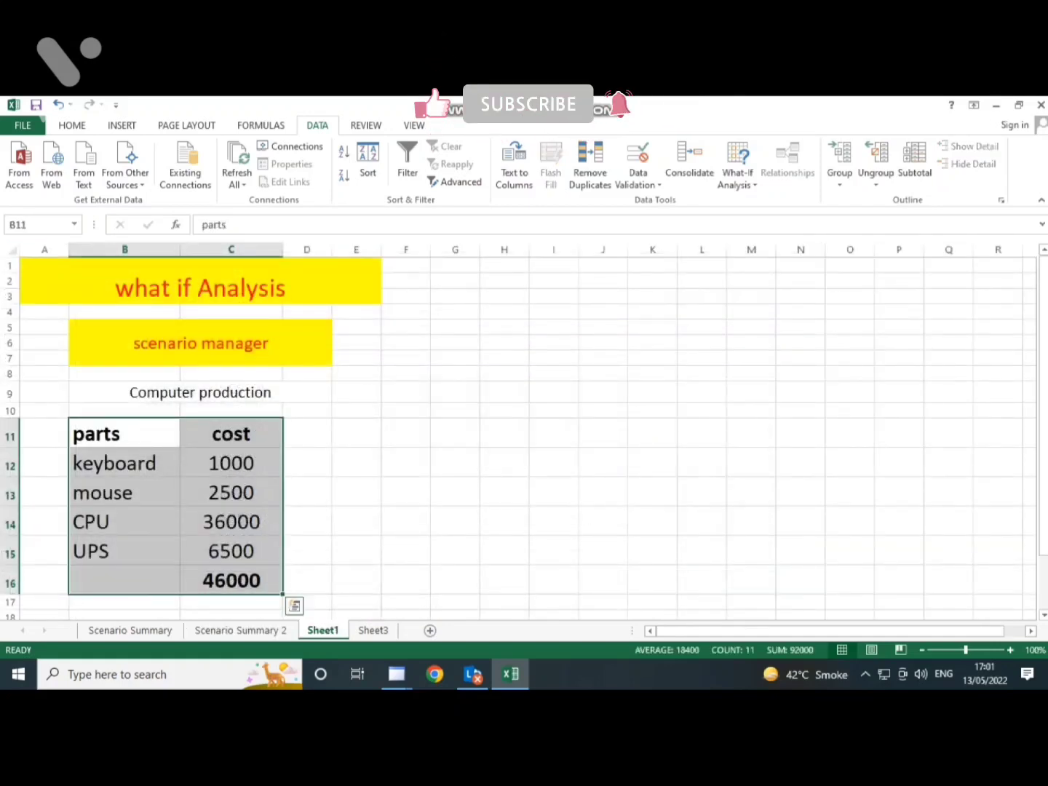